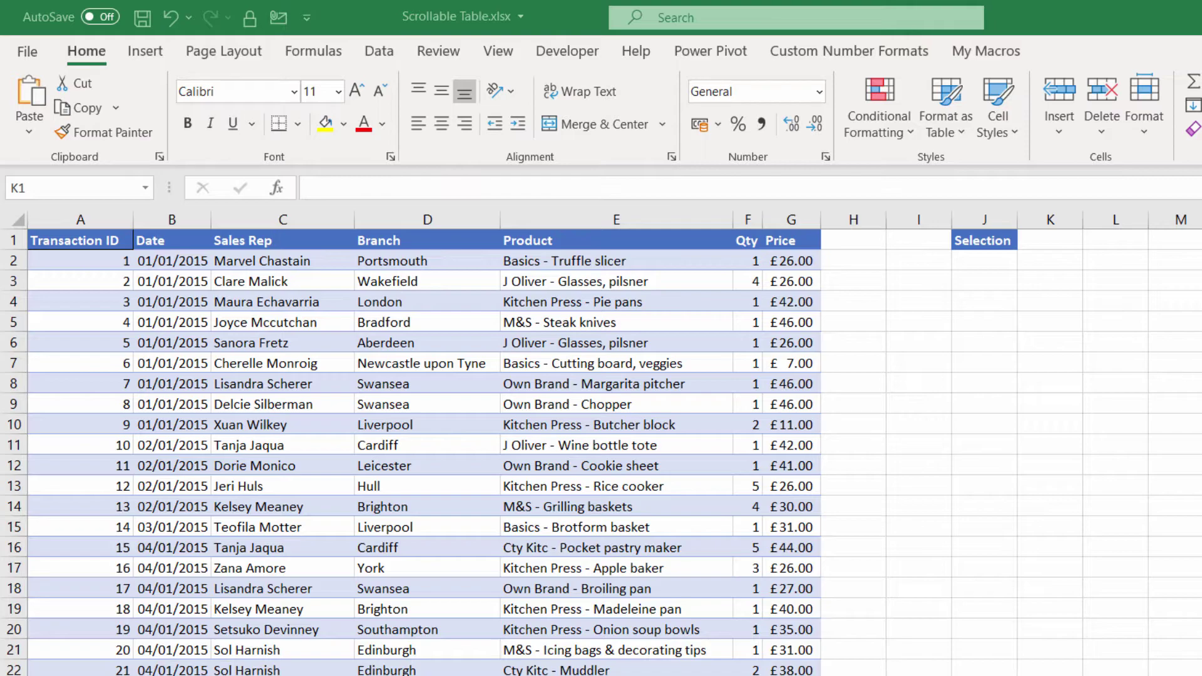
Scroll down and back up through the Data sheet's transaction list.
{"action": "scroll", "coordinate": [601, 451], "scroll_direction": "down", "scroll_amount": 20}
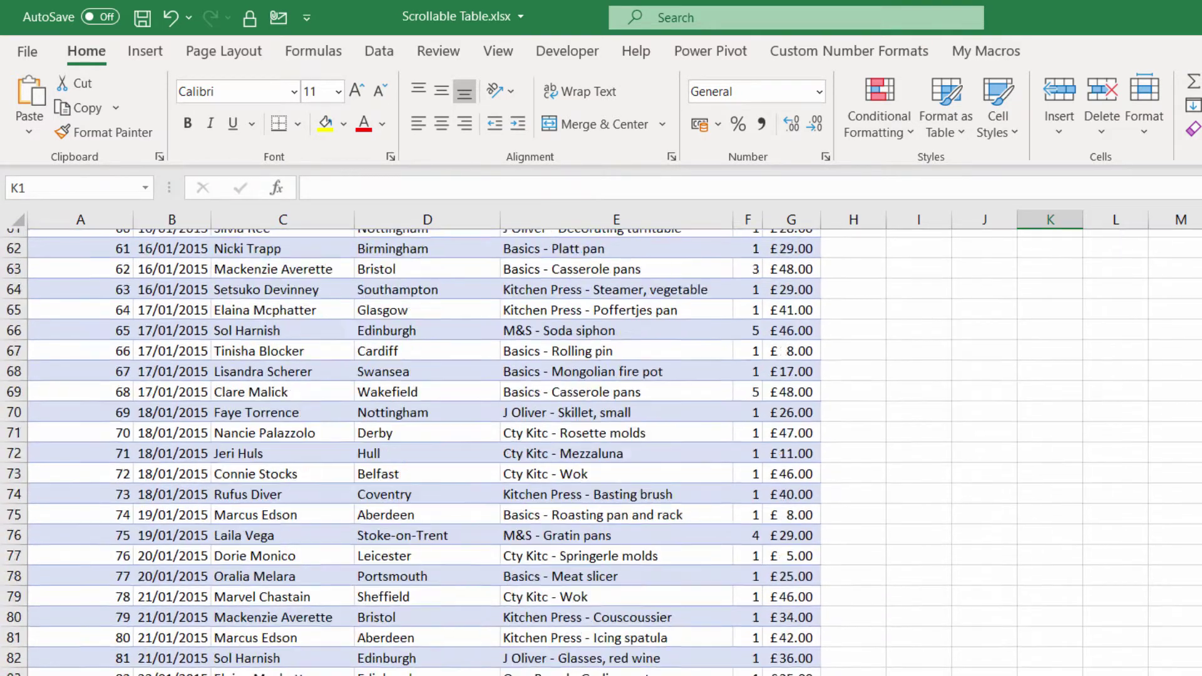
{"action": "scroll", "coordinate": [601, 451], "scroll_direction": "up", "scroll_amount": 20}
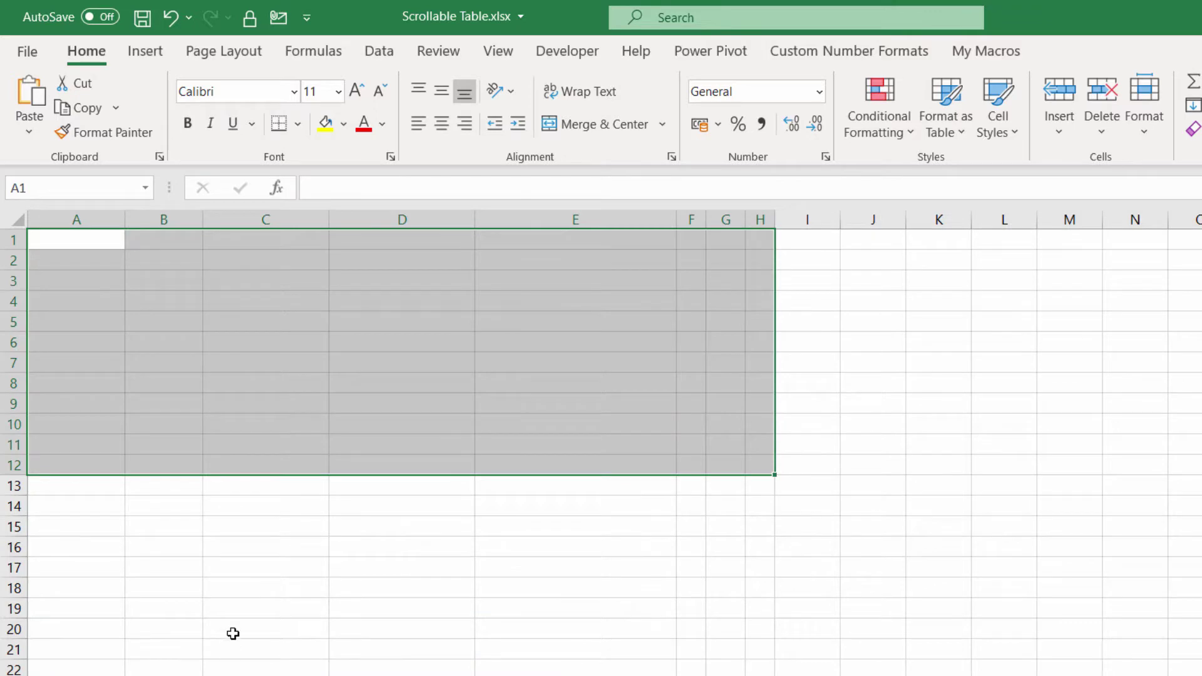
Link A1 to Data!A1 and fill the header link across to G1.
{"action": "left_click", "coordinate": [233, 634]}
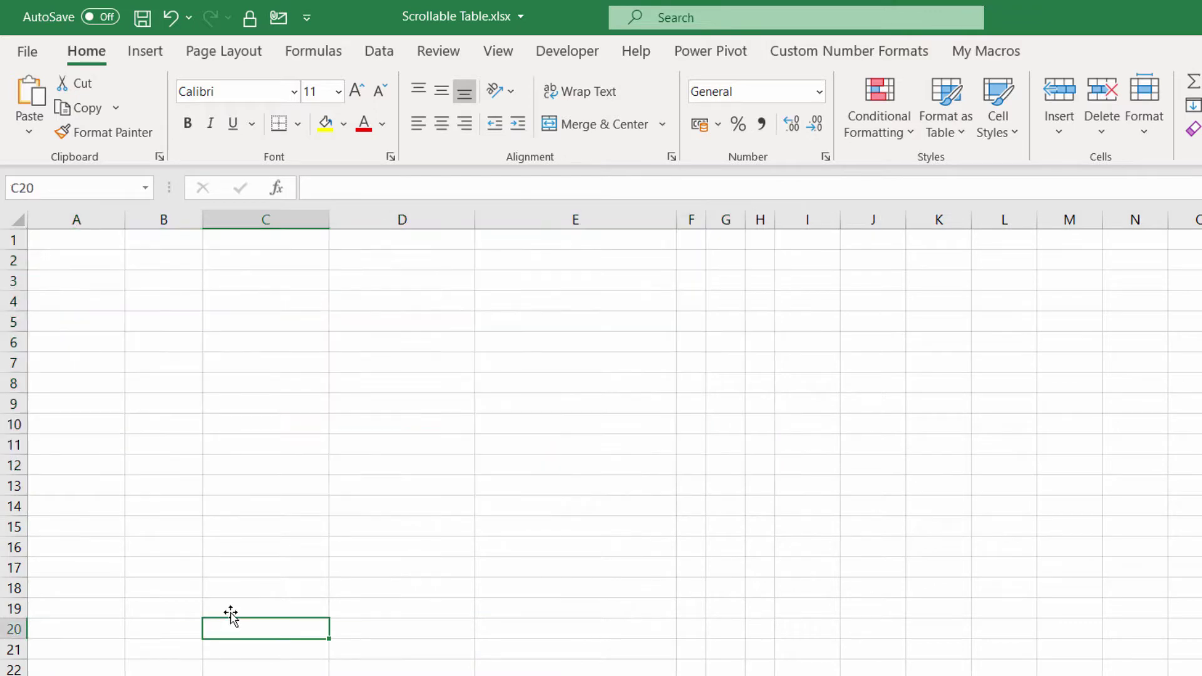
{"action": "left_click", "coordinate": [91, 241]}
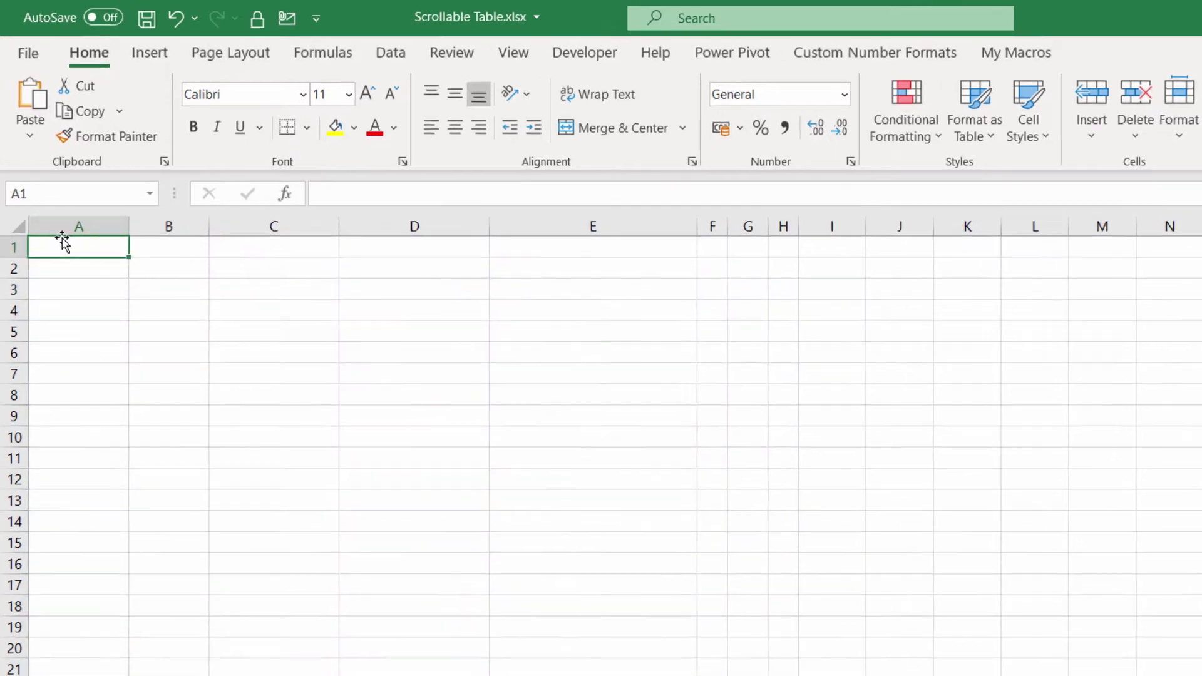
{"action": "type", "text": "="}
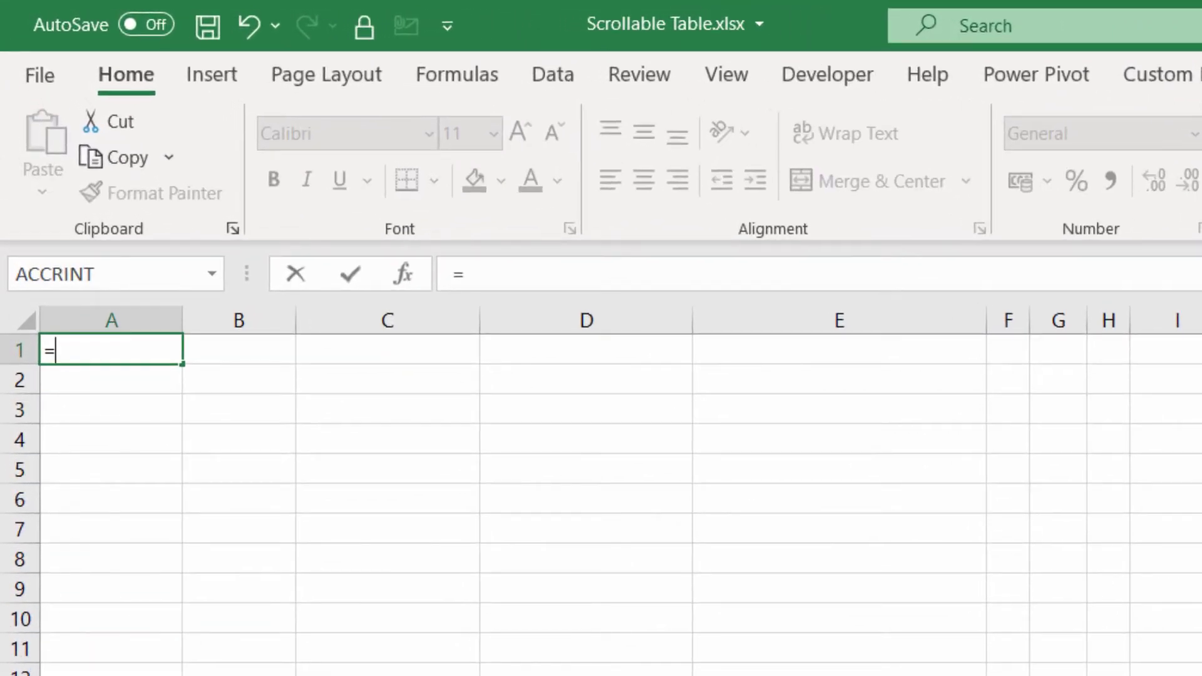
{"action": "key", "text": "ctrl+Page_Up"}
{"action": "left_click", "coordinate": [107, 349]}
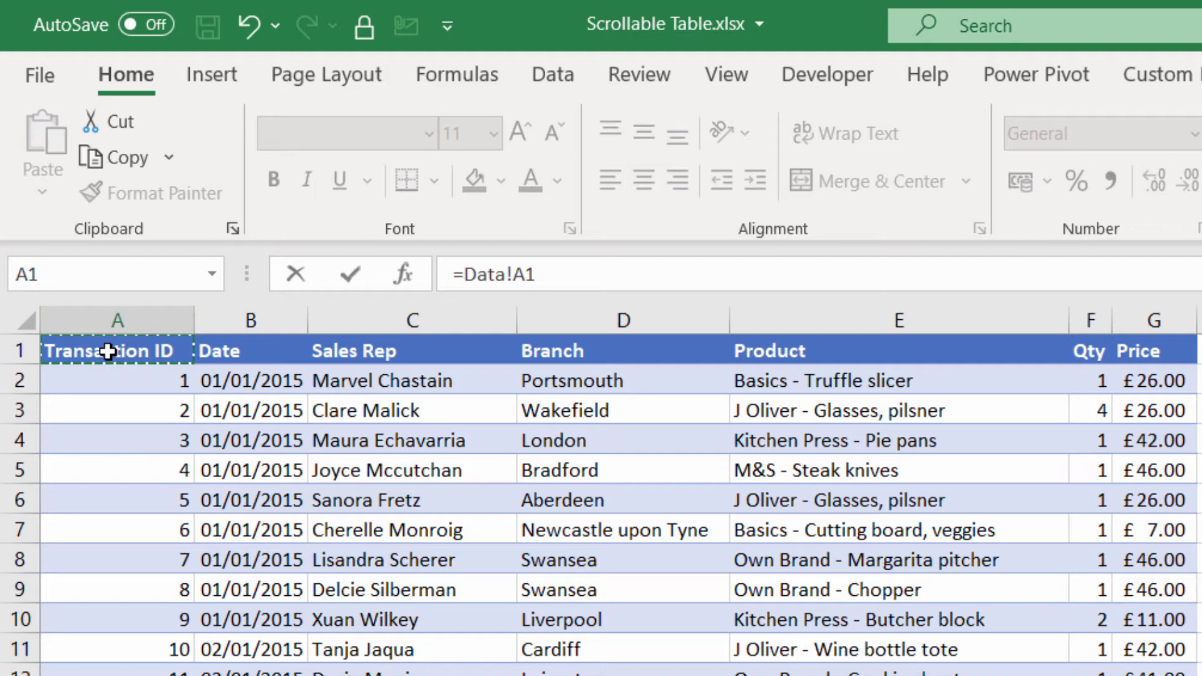
{"action": "key", "text": "Return"}
{"action": "left_click", "coordinate": [134, 346]}
{"action": "left_click_drag", "start_coordinate": [183, 364], "coordinate": [1066, 401]}
{"action": "left_click", "coordinate": [996, 504]}
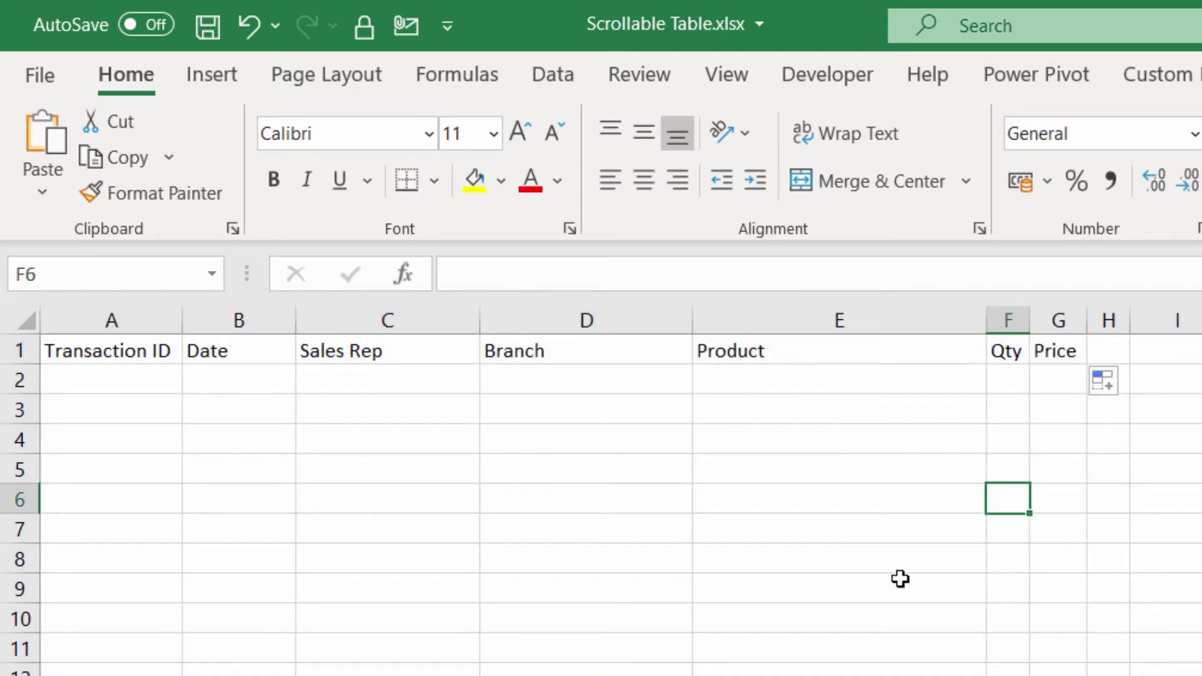
Widen column H to leave a gap beside the headers.
{"action": "left_click", "coordinate": [158, 386]}
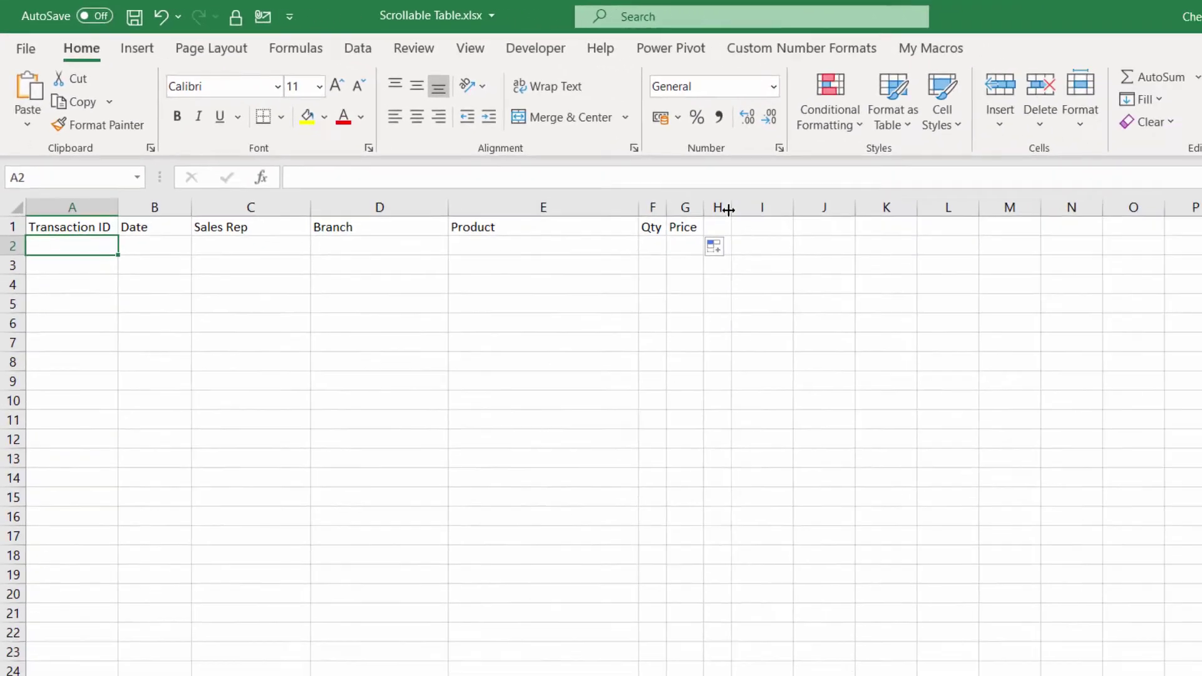
{"action": "left_click_drag", "start_coordinate": [1130, 321], "coordinate": [1130, 321]}
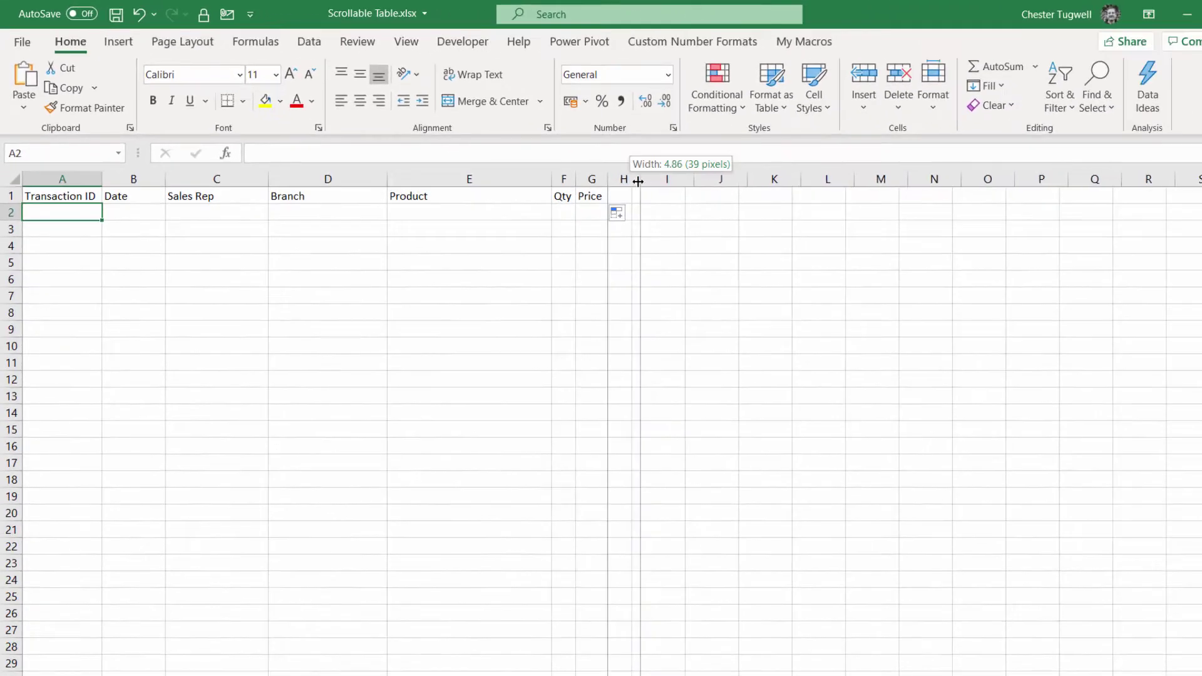
{"action": "left_click_drag", "start_coordinate": [638, 182], "coordinate": [660, 179]}
{"action": "left_click", "coordinate": [674, 245]}
{"action": "left_click", "coordinate": [479, 44]}
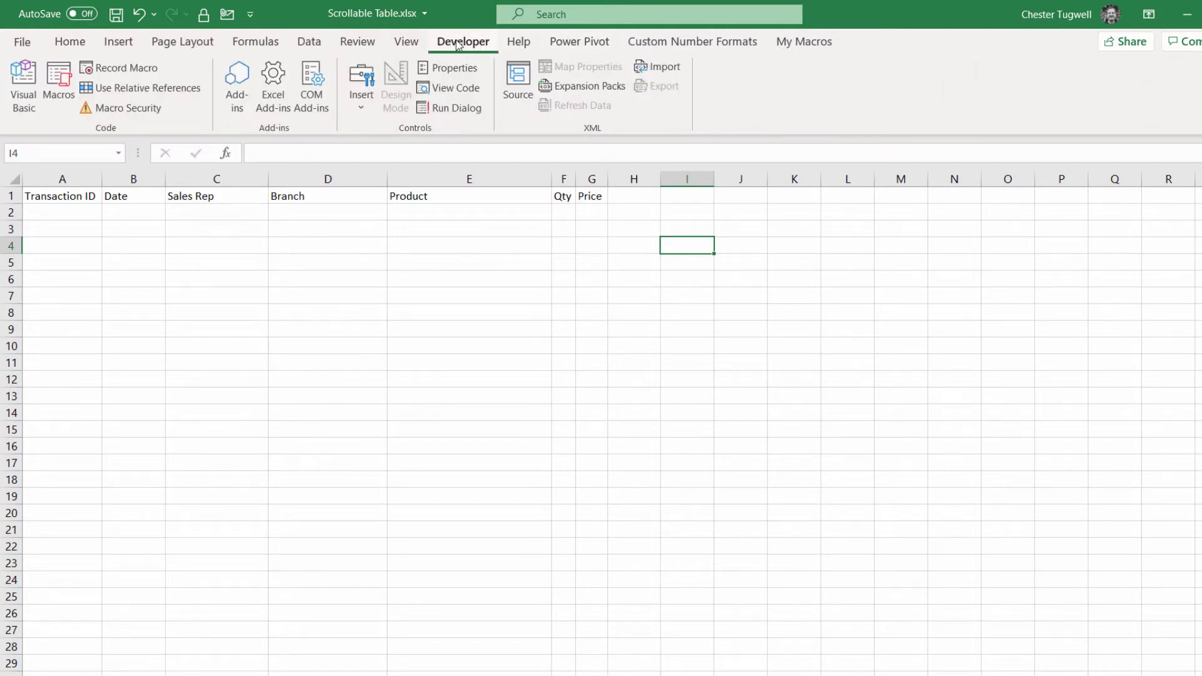
{"action": "left_click", "coordinate": [407, 43]}
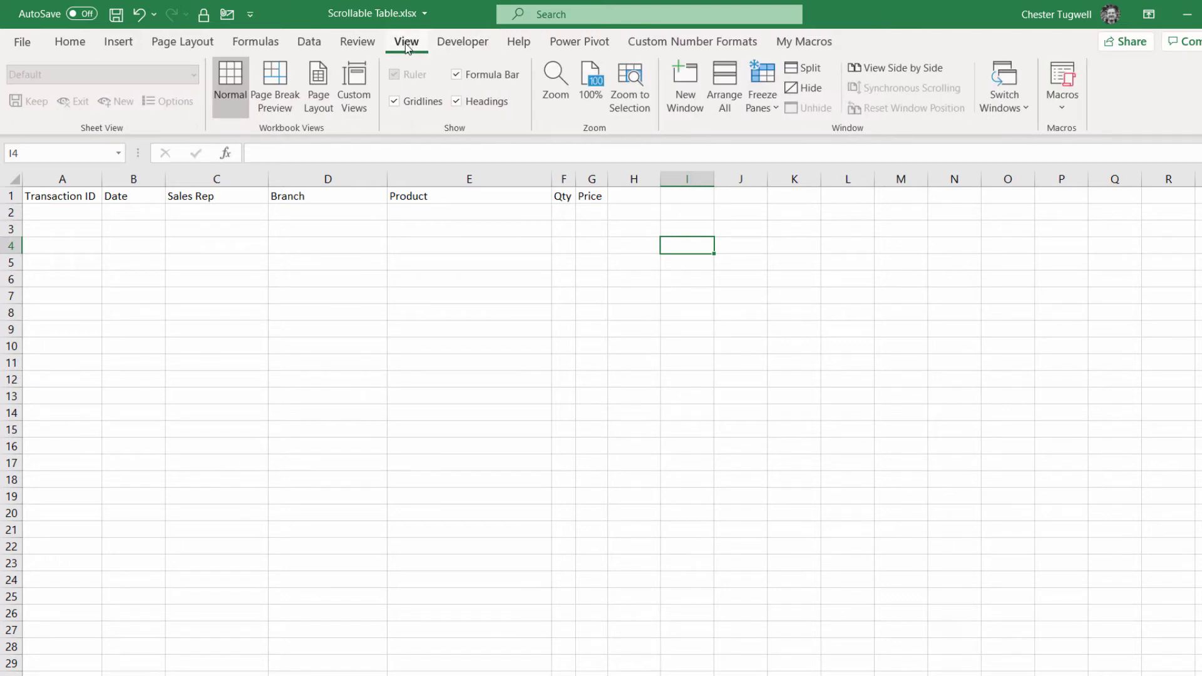
{"action": "right_click", "coordinate": [407, 46]}
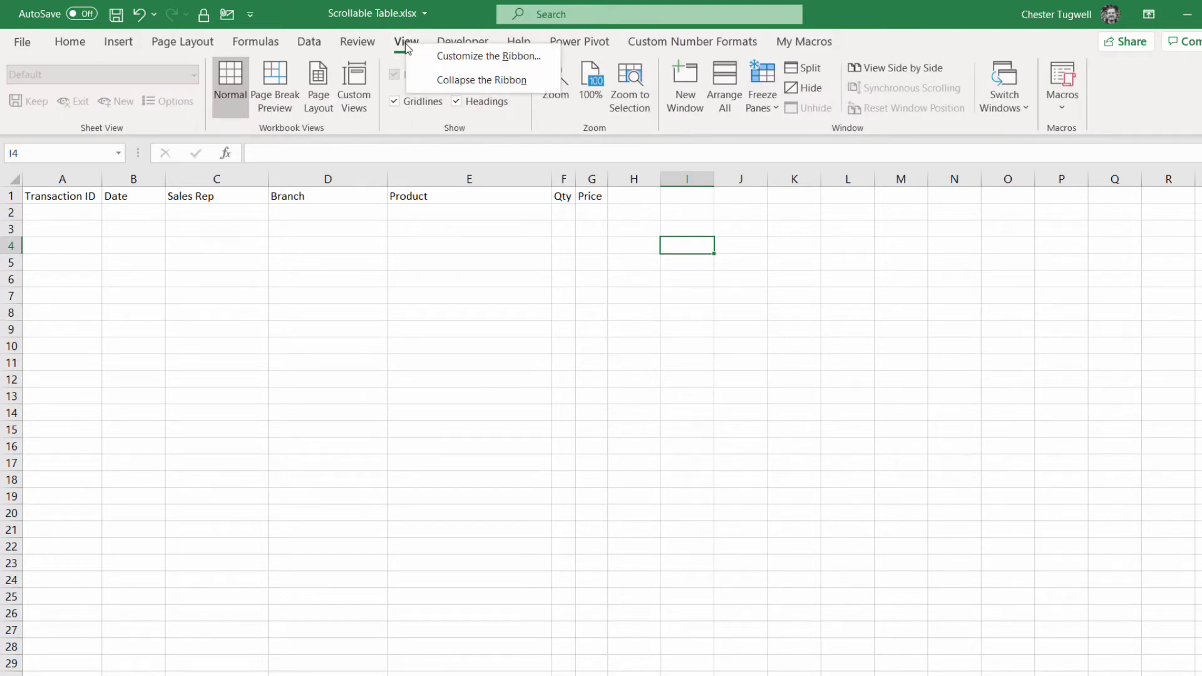
{"action": "left_click", "coordinate": [450, 57]}
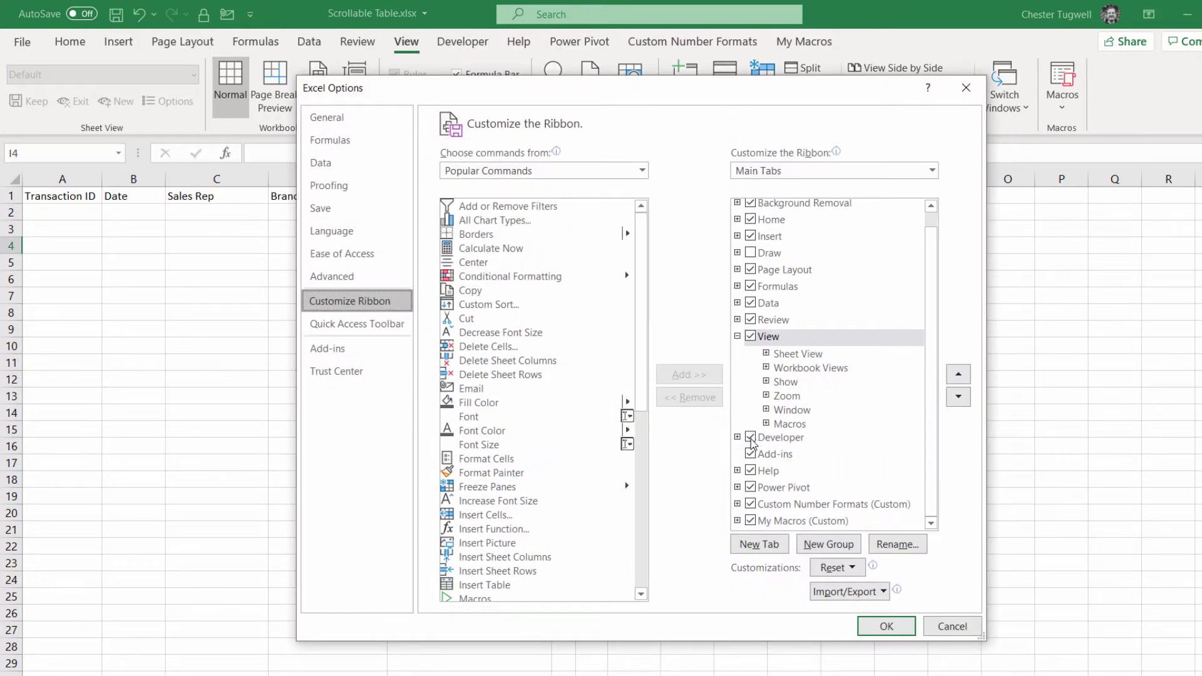
{"action": "left_click", "coordinate": [751, 438]}
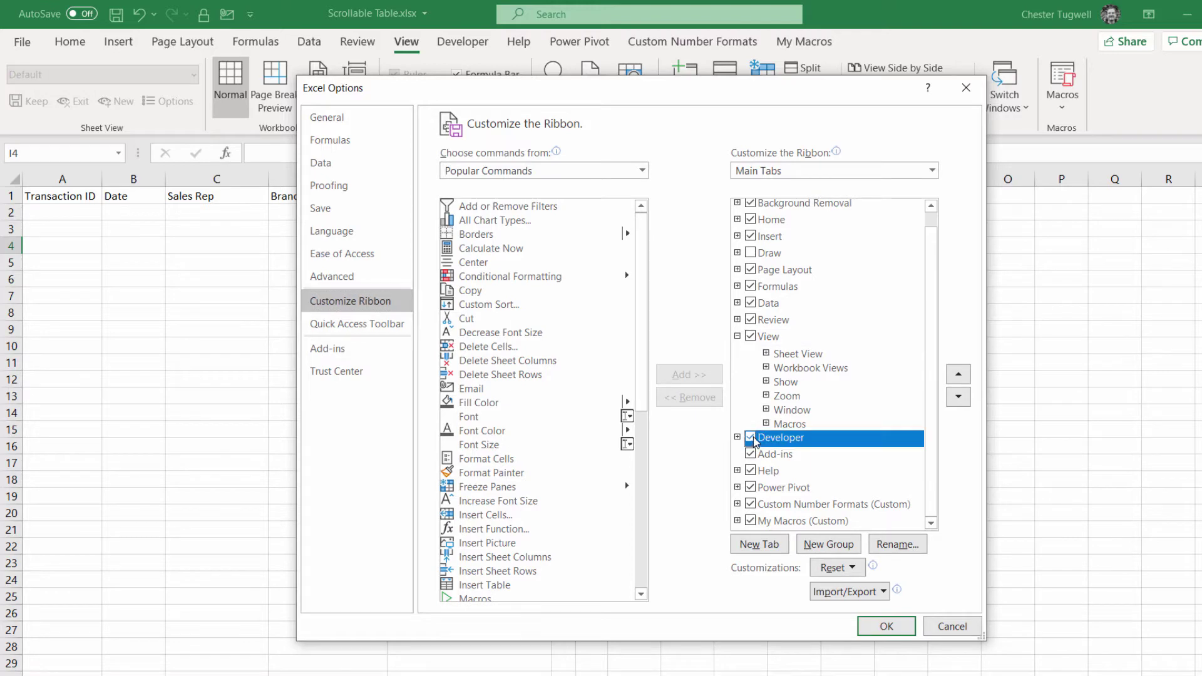
{"action": "left_click", "coordinate": [884, 627]}
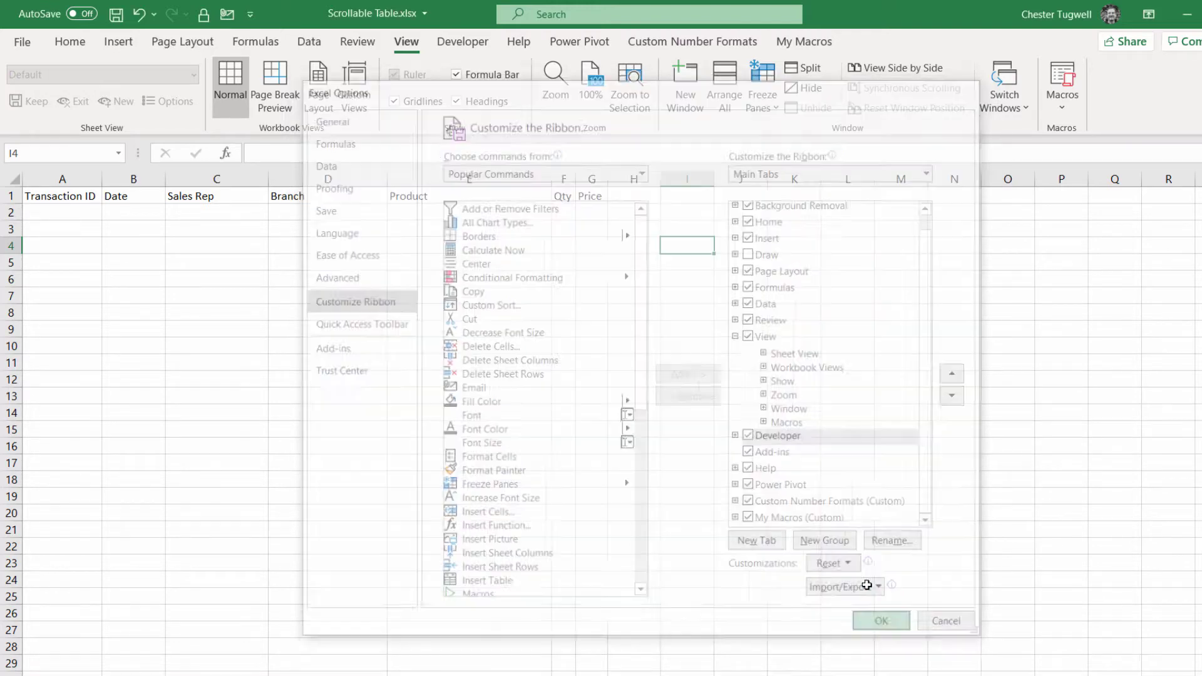
Draw a vertical Form Control scroll bar in column I, spanning about rows 1–15.
{"action": "left_click", "coordinate": [463, 50]}
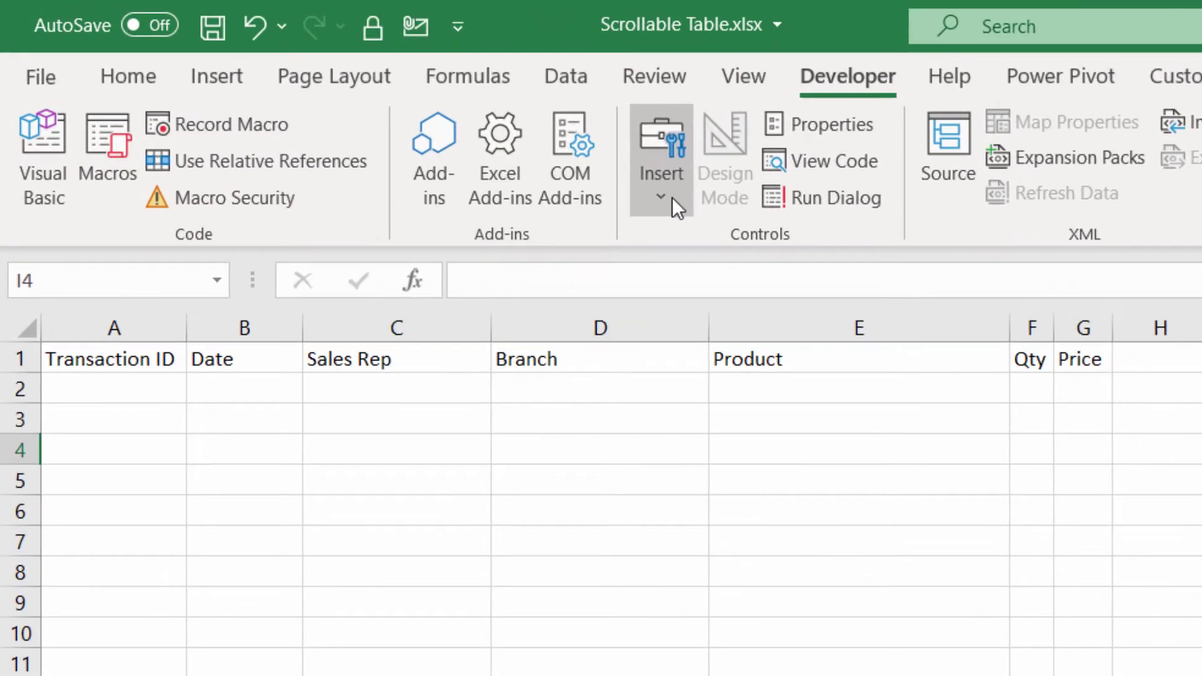
{"action": "left_click", "coordinate": [367, 107]}
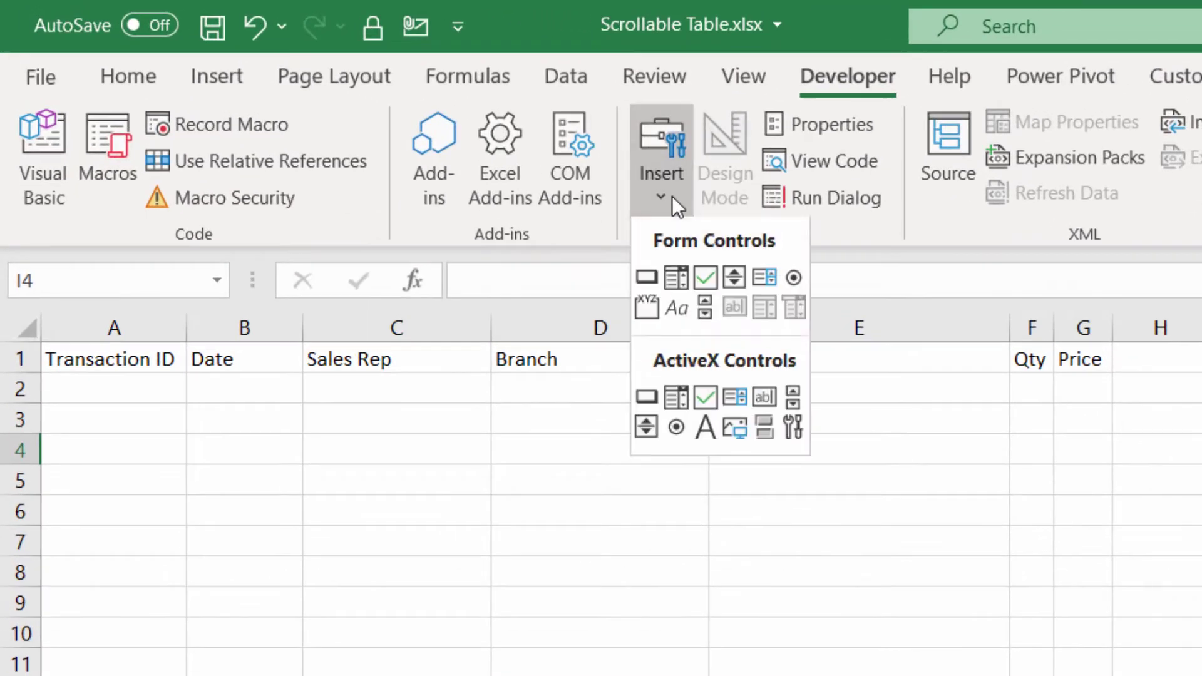
{"action": "left_click", "coordinate": [706, 310]}
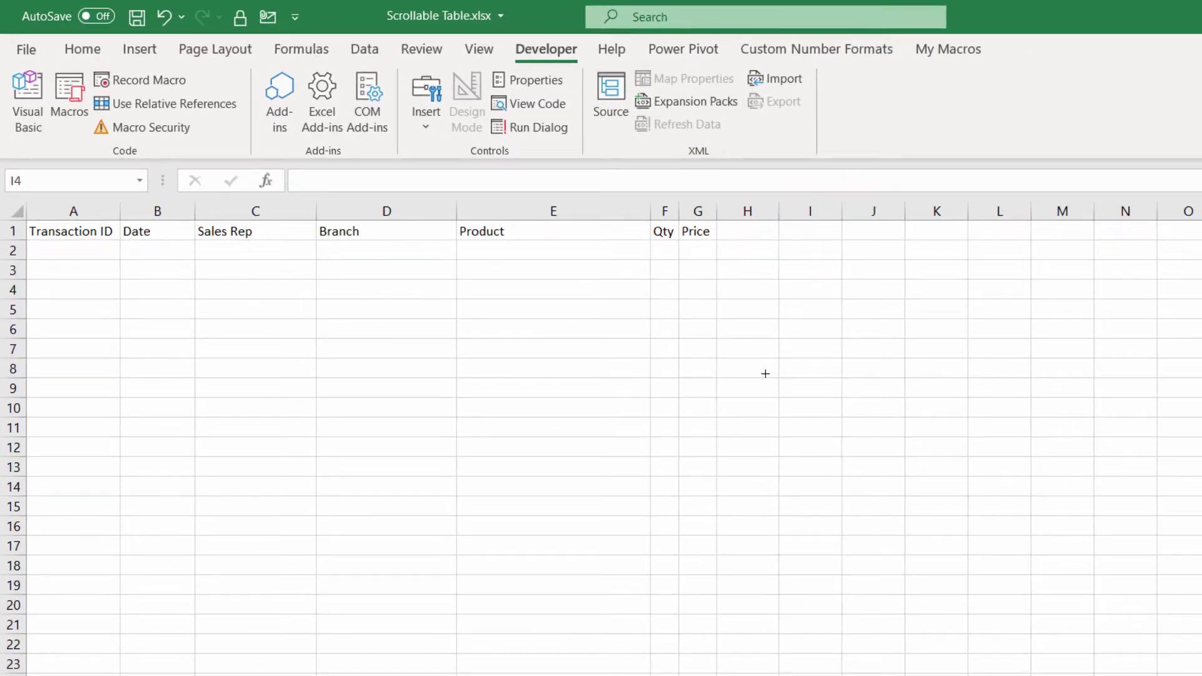
{"action": "mouse_move", "coordinate": [759, 247]}
{"action": "left_mouse_down"}
{"action": "mouse_move", "coordinate": [867, 547]}
{"action": "mouse_move", "coordinate": [1196, 349]}
{"action": "mouse_move", "coordinate": [1196, 260]}
{"action": "mouse_move", "coordinate": [888, 392]}
{"action": "mouse_move", "coordinate": [756, 516]}
{"action": "mouse_move", "coordinate": [787, 599]}
{"action": "mouse_move", "coordinate": [781, 650]}
{"action": "mouse_move", "coordinate": [777, 535]}
{"action": "left_mouse_up"}
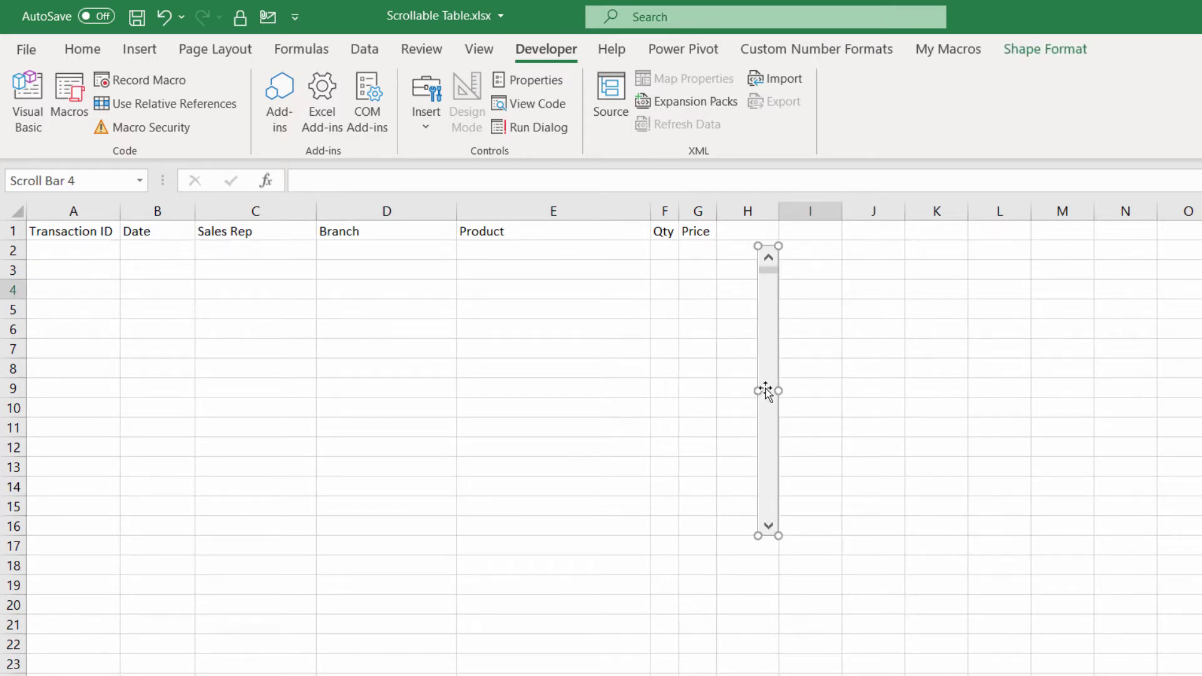
{"action": "mouse_move", "coordinate": [765, 332]}
{"action": "left_mouse_down"}
{"action": "mouse_move", "coordinate": [743, 295]}
{"action": "mouse_move", "coordinate": [786, 287]}
{"action": "left_mouse_up"}
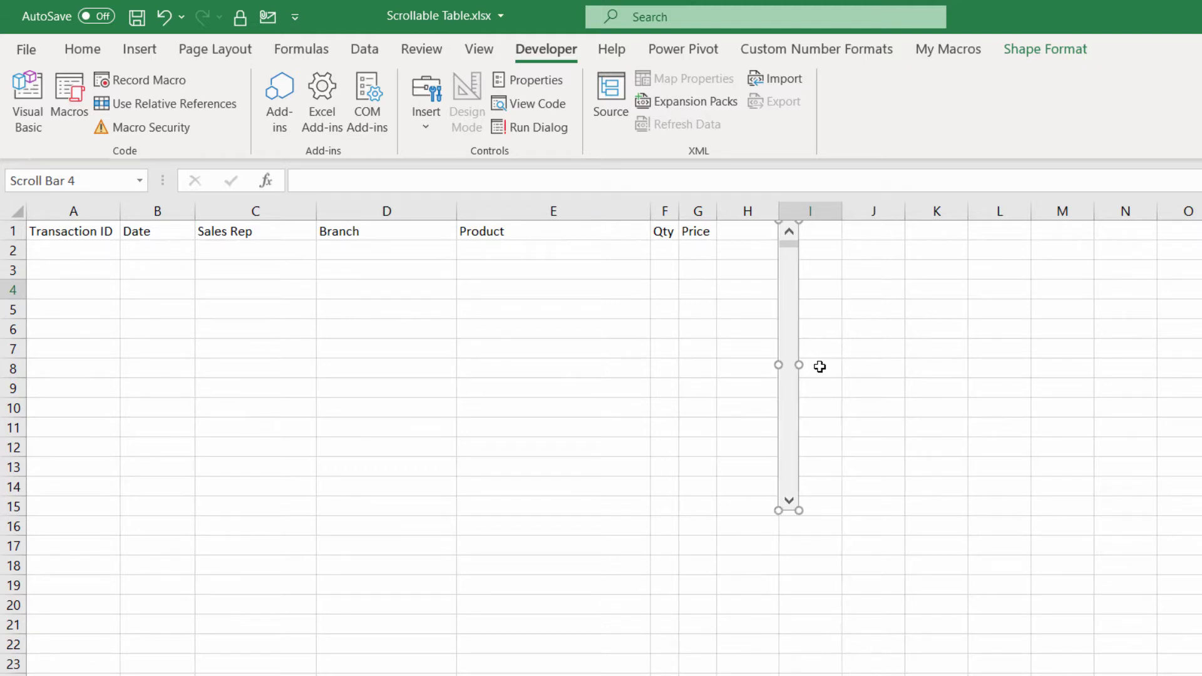
Set the scroll bar's cell link to $L$1 in Format Control.
{"action": "right_click", "coordinate": [787, 295]}
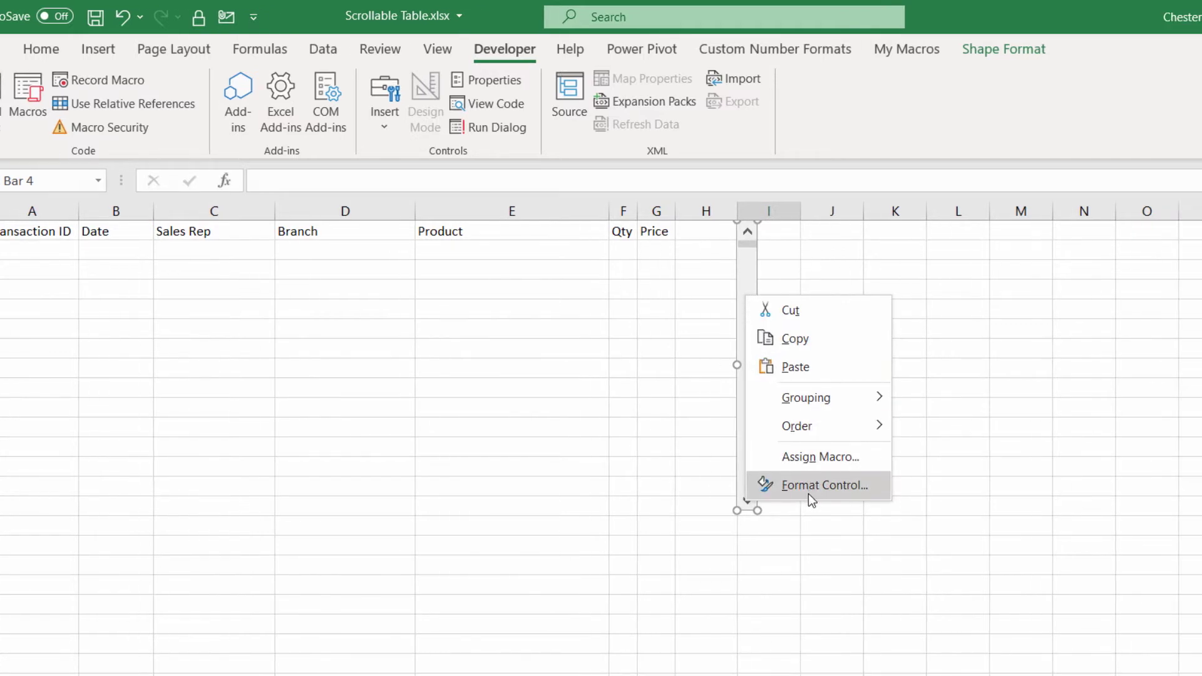
{"action": "left_click", "coordinate": [854, 487]}
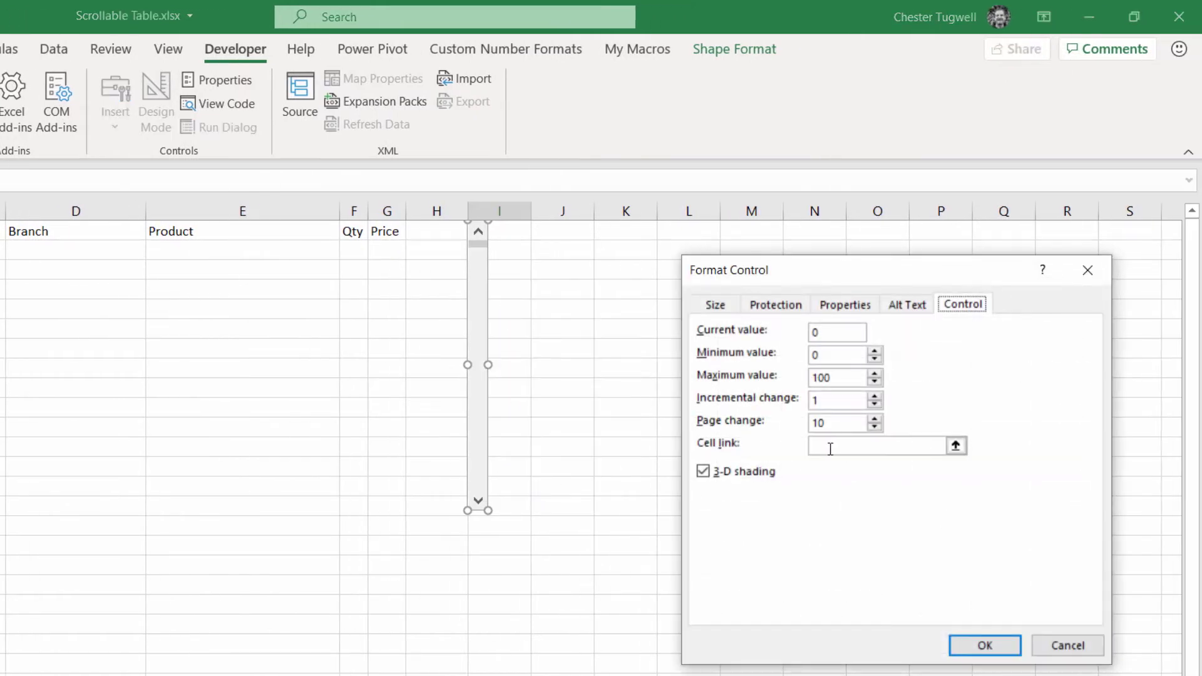
{"action": "left_click", "coordinate": [830, 447]}
{"action": "left_click_drag", "start_coordinate": [782, 272], "coordinate": [875, 250]}
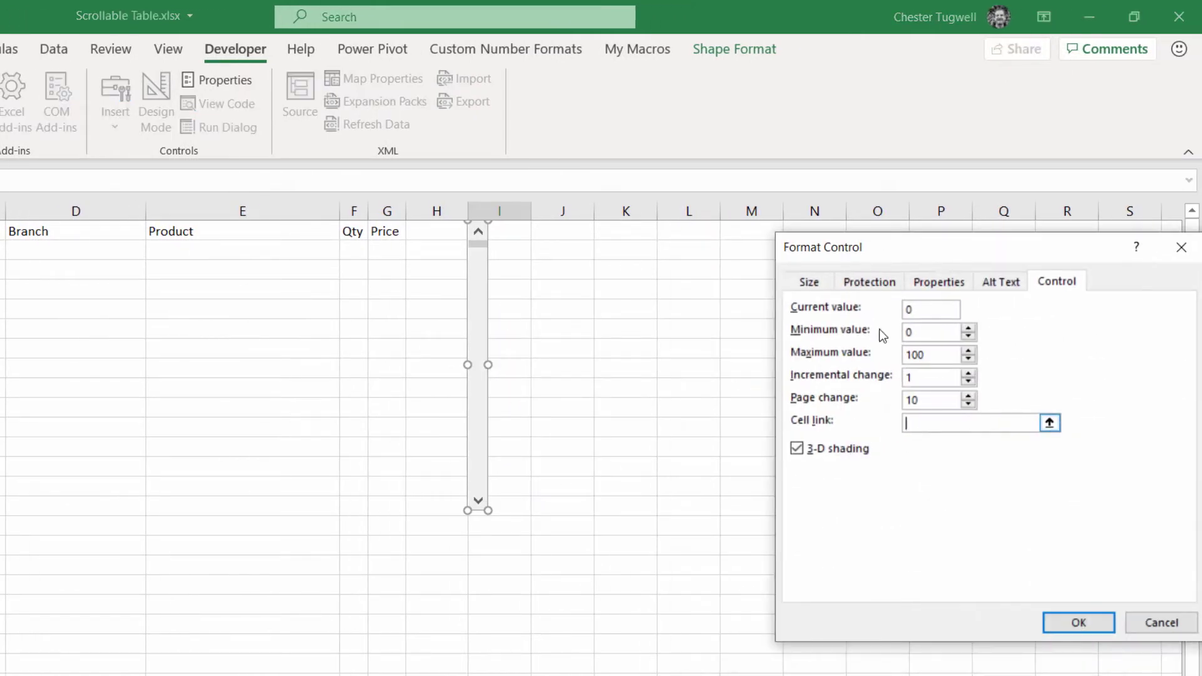
{"action": "left_click", "coordinate": [682, 232]}
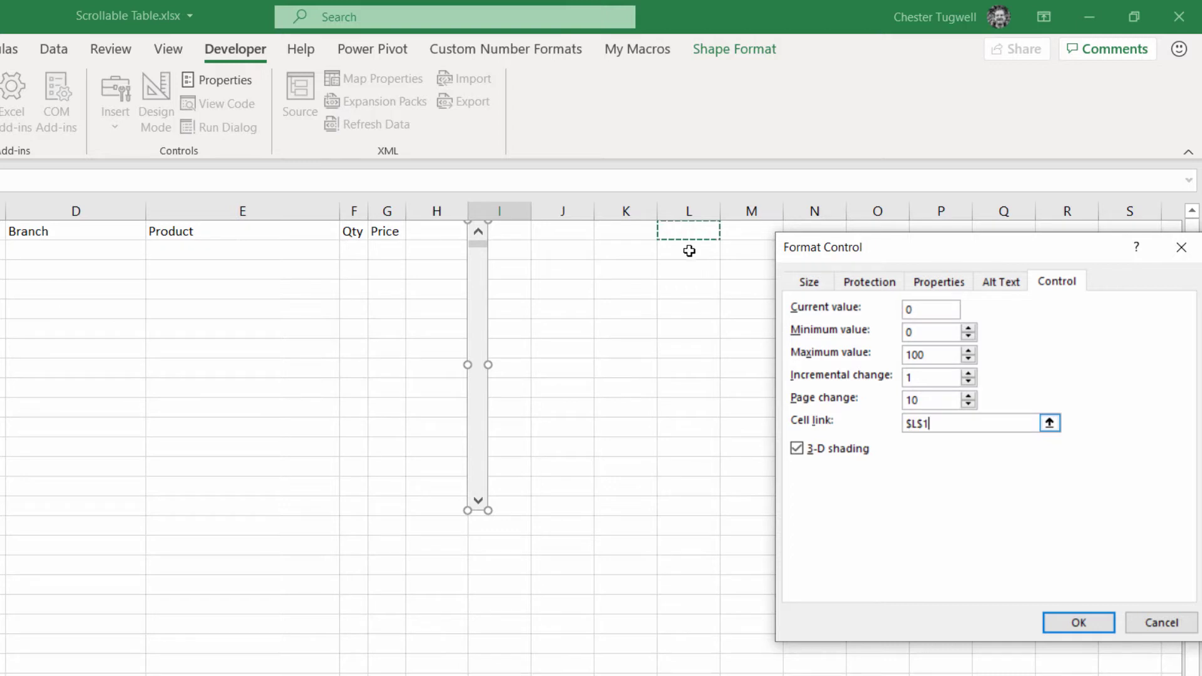
{"action": "left_click", "coordinate": [1071, 626]}
{"action": "left_click", "coordinate": [560, 308]}
Test the scroll bar by paging L1 up and down, leaving it at 10.
{"action": "left_click", "coordinate": [480, 281]}
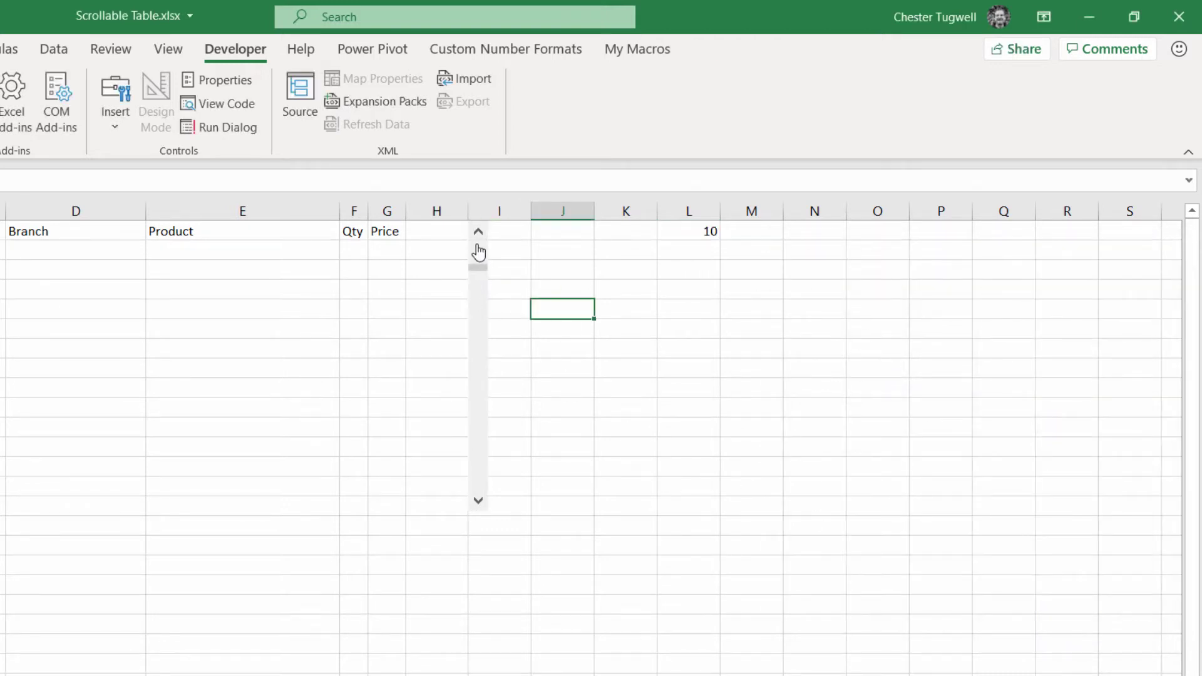
{"action": "left_click", "coordinate": [481, 323]}
{"action": "left_click", "coordinate": [479, 357]}
{"action": "left_click", "coordinate": [478, 287]}
{"action": "left_click", "coordinate": [478, 249]}
{"action": "left_click", "coordinate": [477, 263]}
{"action": "mouse_move", "coordinate": [478, 249]}
{"action": "left_mouse_down"}
{"action": "mouse_move", "coordinate": [478, 239]}
{"action": "mouse_move", "coordinate": [482, 273]}
{"action": "mouse_move", "coordinate": [477, 236]}
{"action": "left_mouse_up"}
{"action": "left_click", "coordinate": [479, 290]}
Set the scroll bar's minimum value to 1.
{"action": "right_click", "coordinate": [478, 281]}
{"action": "left_click", "coordinate": [539, 473]}
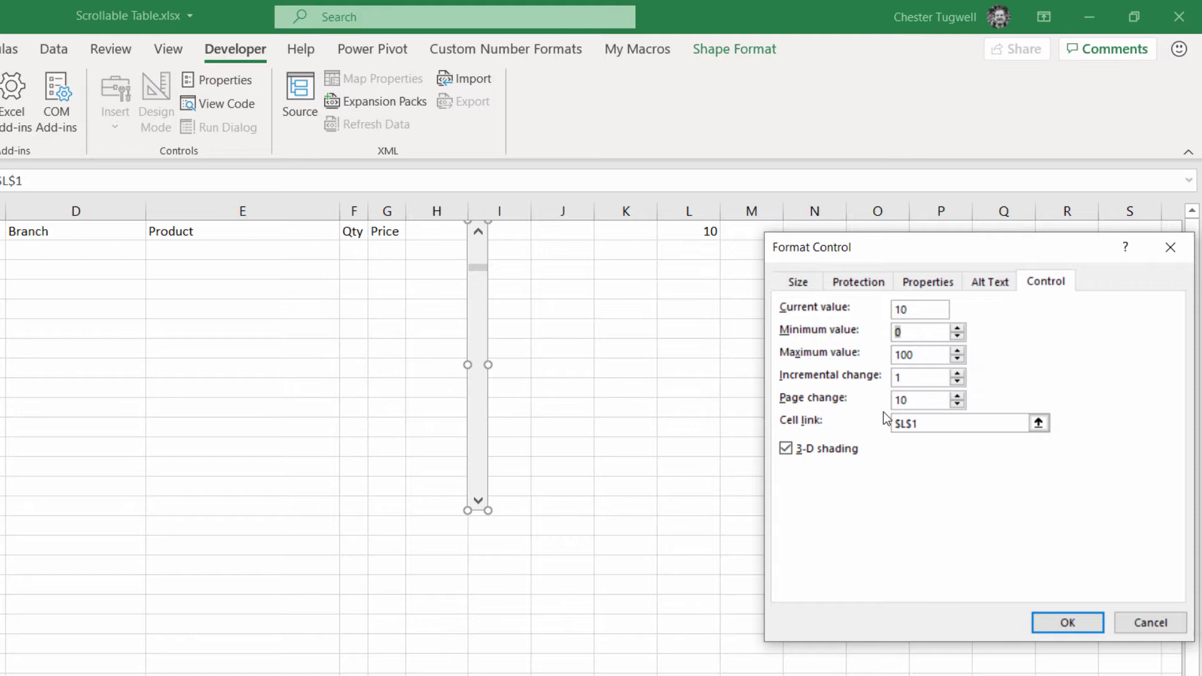
{"action": "type", "text": "1"}
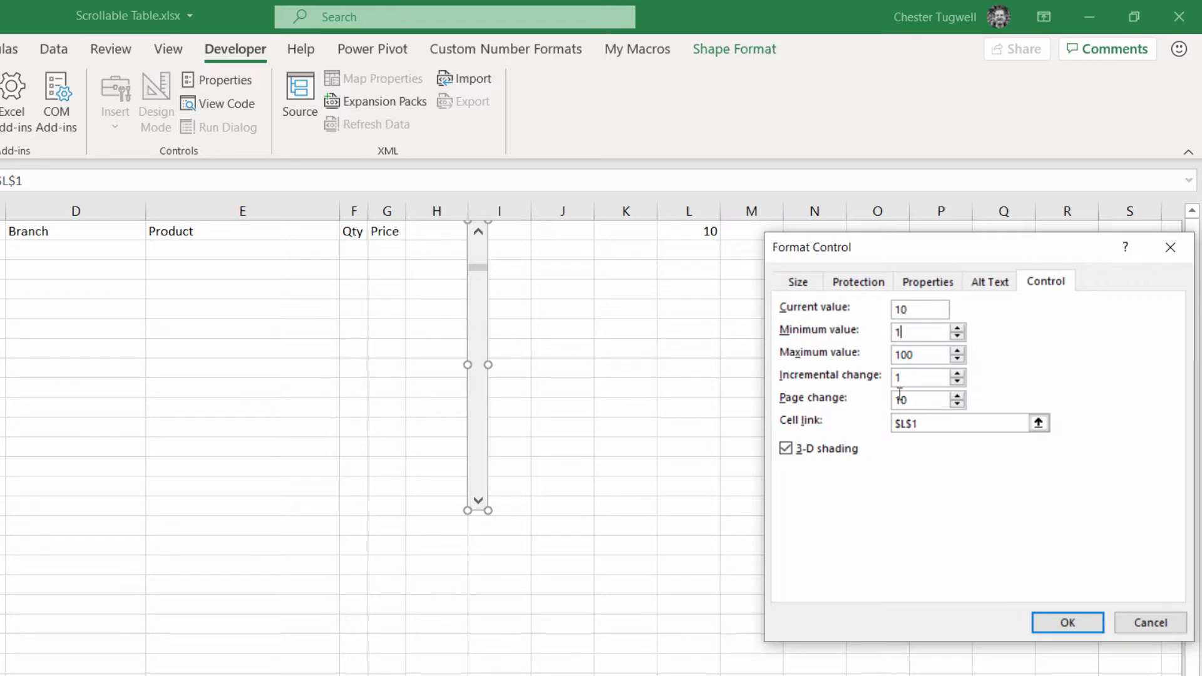
{"action": "left_click", "coordinate": [1068, 624]}
{"action": "left_click", "coordinate": [623, 311]}
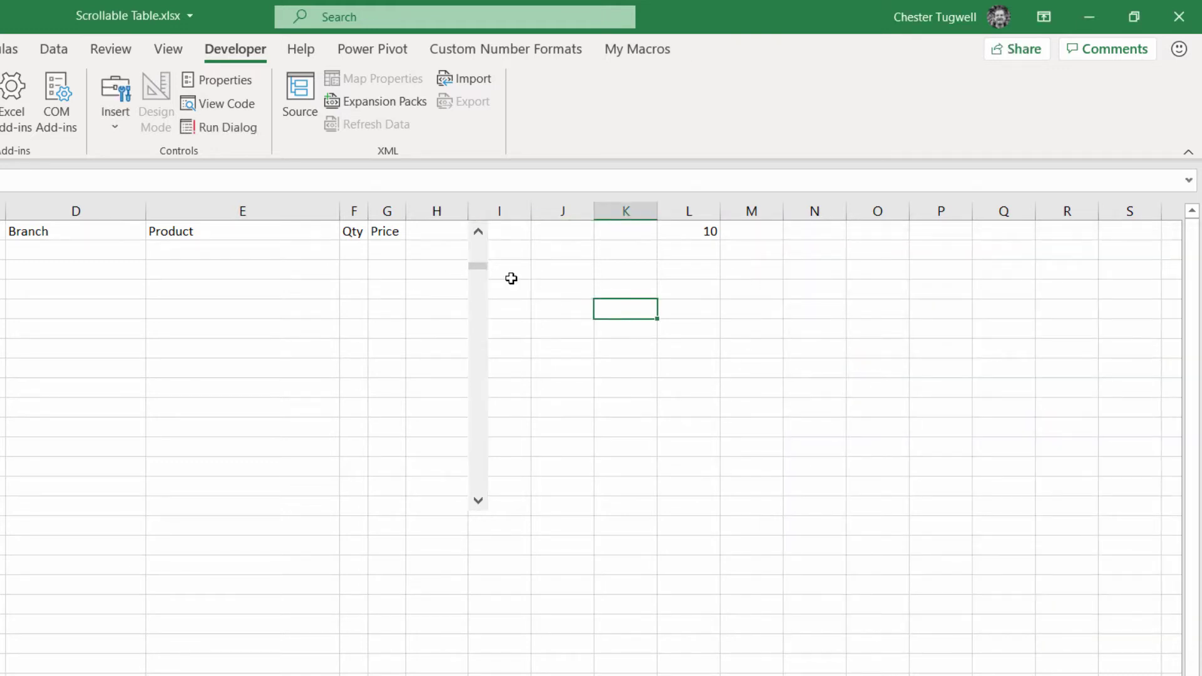
Page and drag the scroll bar to confirm L1 runs 1–100, ending at 1.
{"action": "left_click", "coordinate": [481, 256]}
{"action": "right_click", "coordinate": [482, 266]}
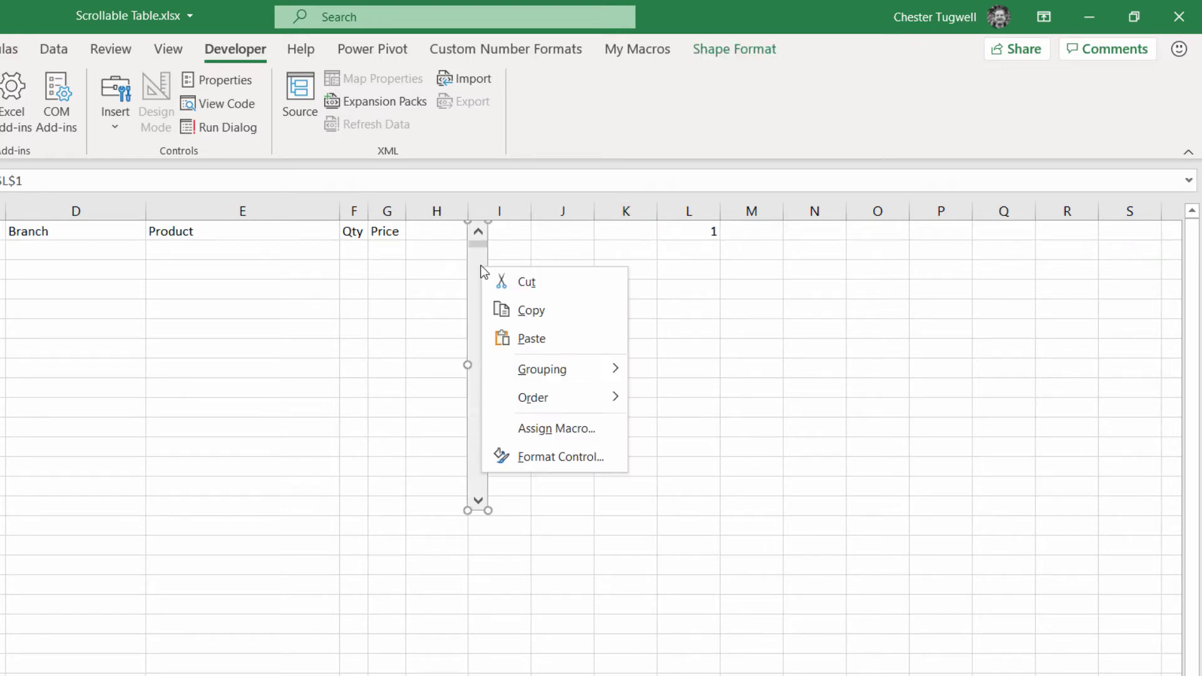
{"action": "key", "text": "Escape"}
{"action": "left_click", "coordinate": [592, 289]}
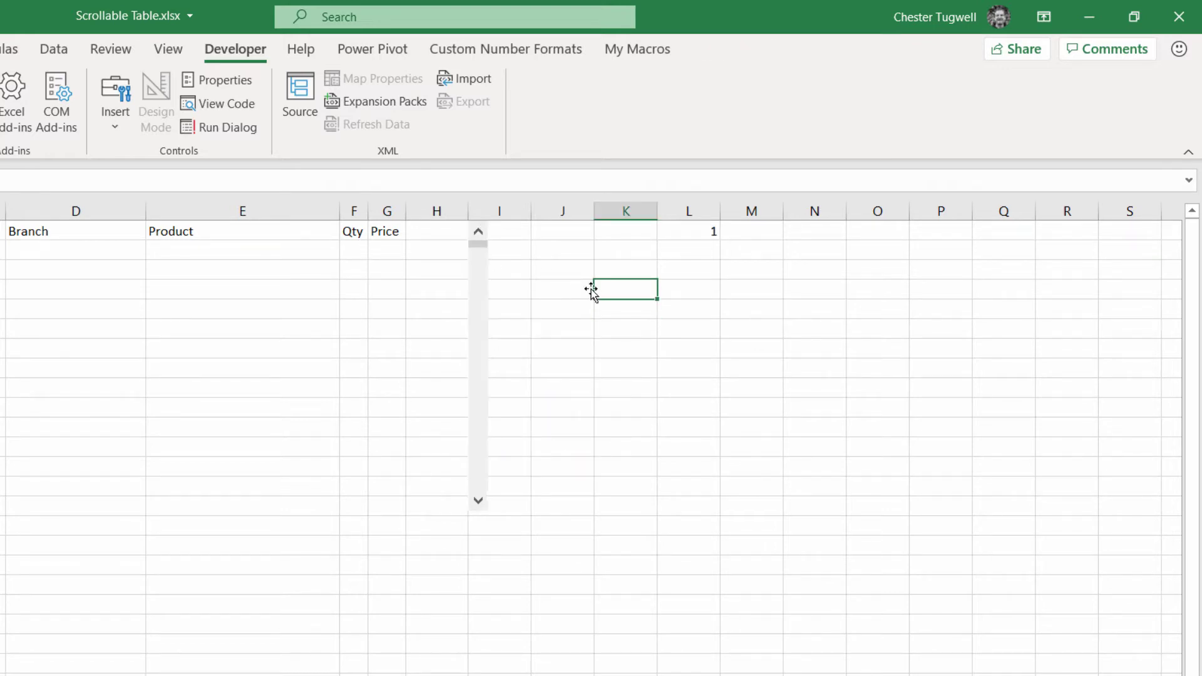
{"action": "mouse_move", "coordinate": [478, 250]}
{"action": "left_mouse_down"}
{"action": "mouse_move", "coordinate": [477, 265]}
{"action": "mouse_move", "coordinate": [481, 244]}
{"action": "left_mouse_up"}
{"action": "left_click", "coordinate": [482, 267]}
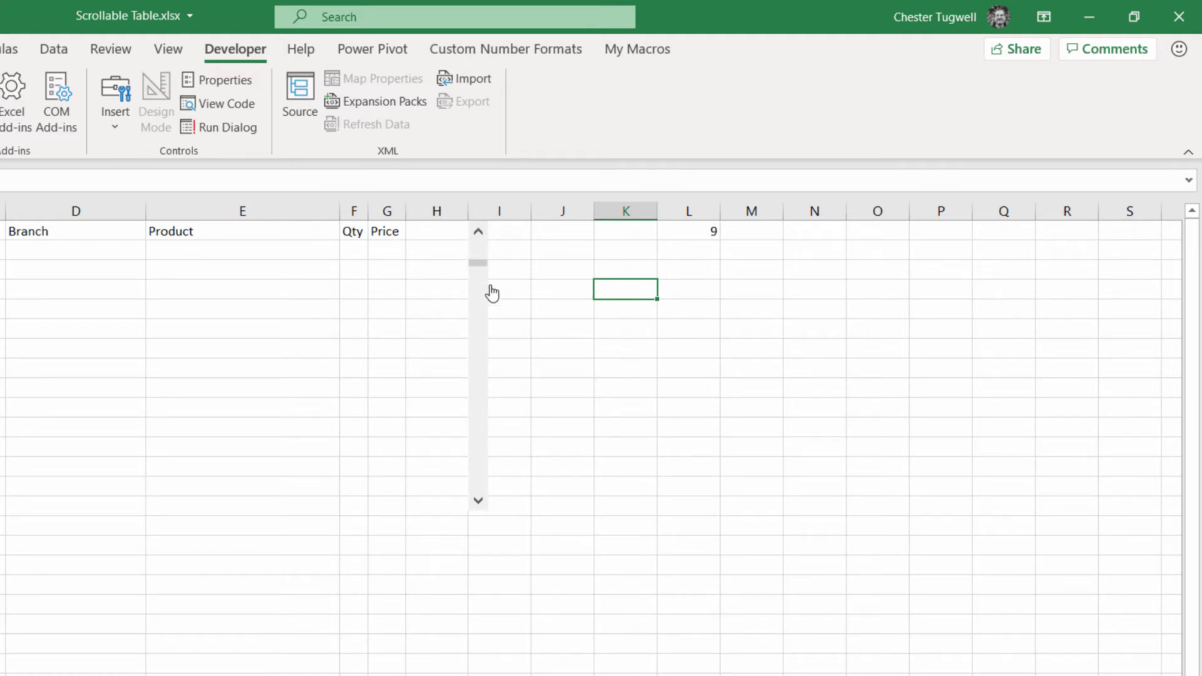
{"action": "left_click", "coordinate": [485, 330]}
{"action": "left_click_drag", "start_coordinate": [485, 330], "coordinate": [481, 543]}
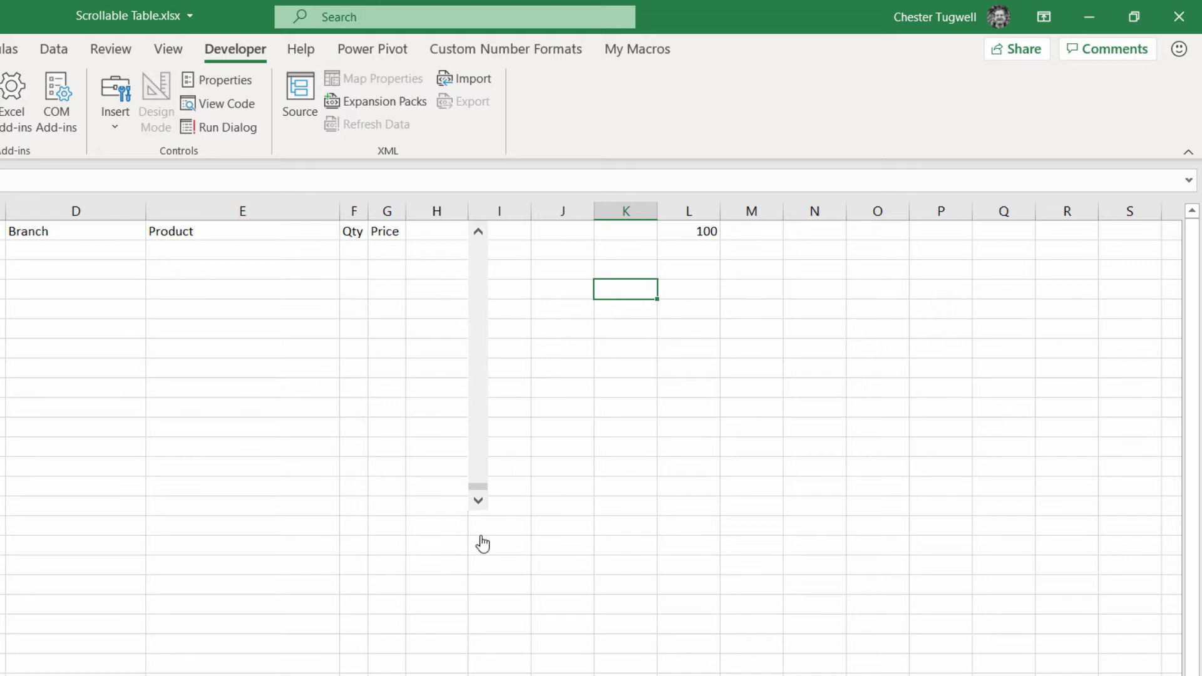
{"action": "left_click_drag", "start_coordinate": [487, 485], "coordinate": [483, 242]}
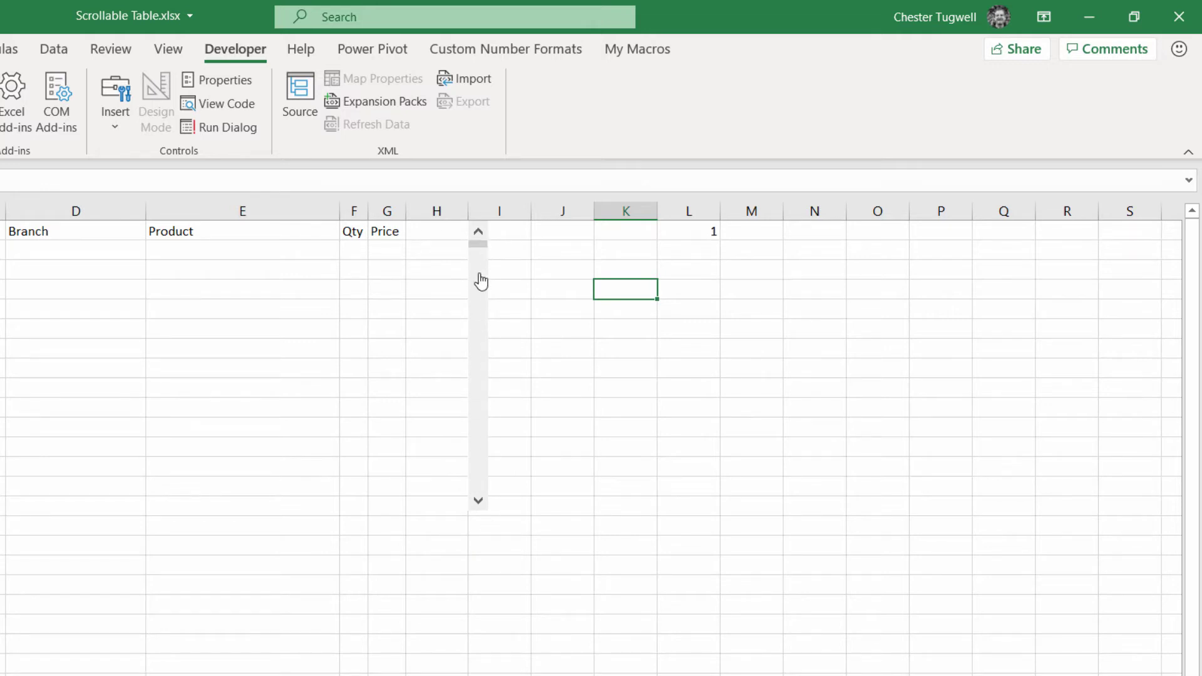
Review the scroll bar settings, then page its value between 1 and 41.
{"action": "right_click", "coordinate": [481, 282]}
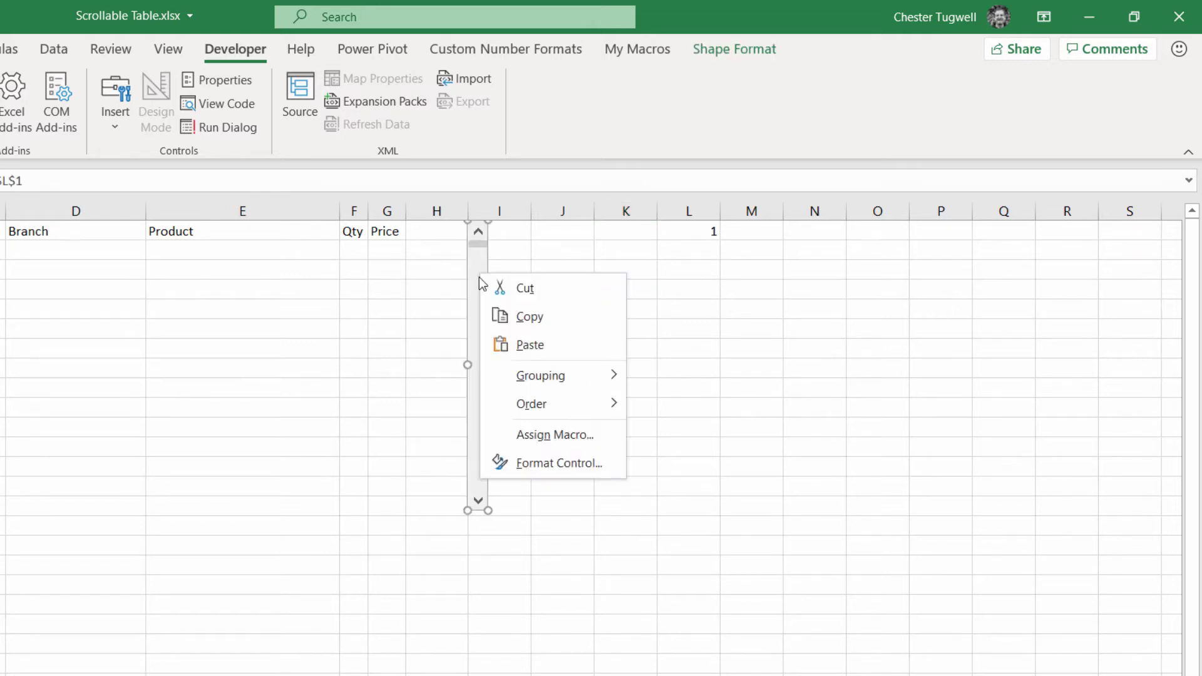
{"action": "left_click", "coordinate": [540, 462]}
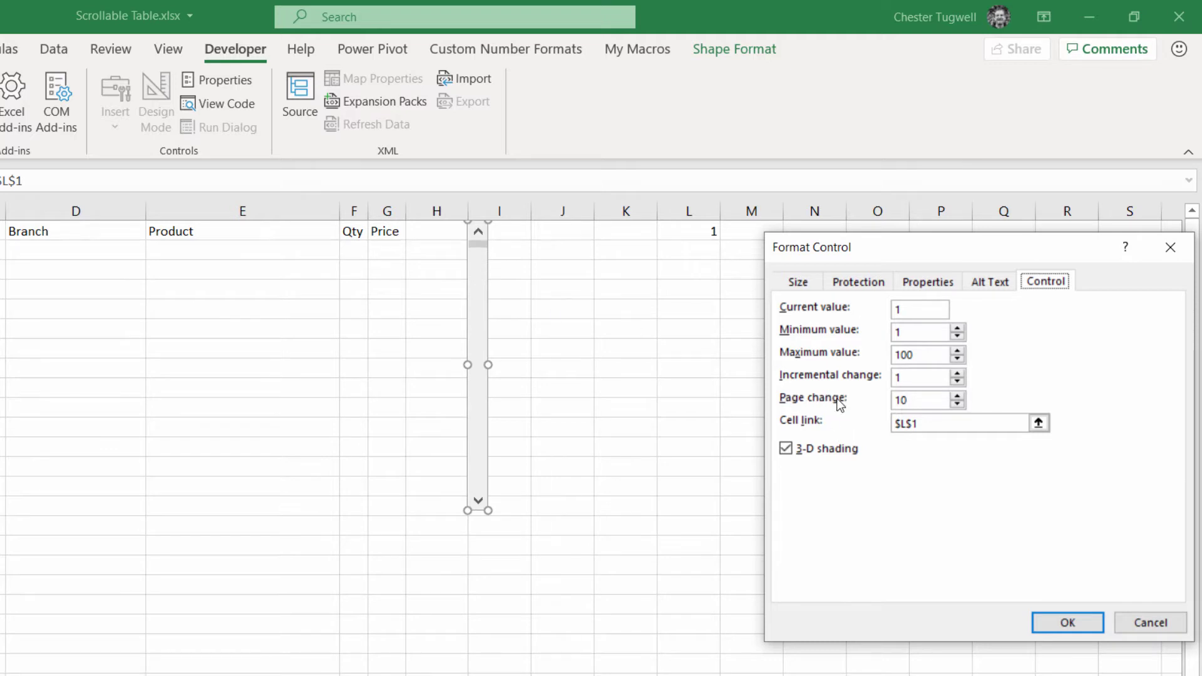
{"action": "left_click", "coordinate": [1068, 623]}
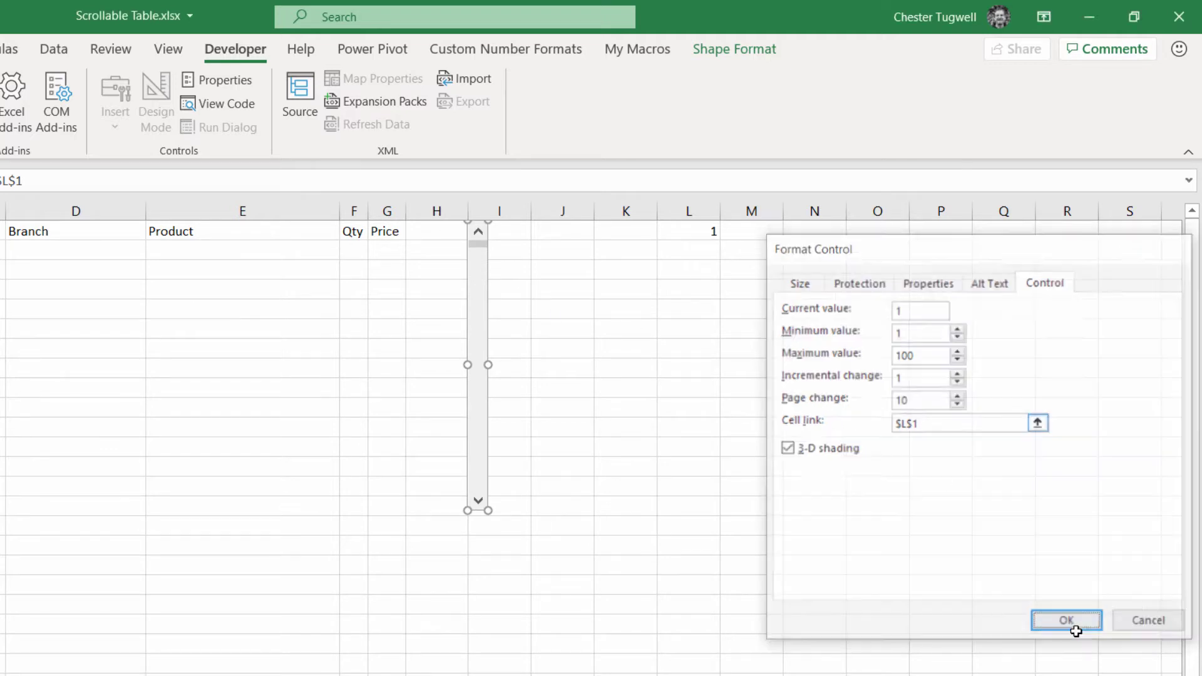
{"action": "left_click", "coordinate": [509, 286]}
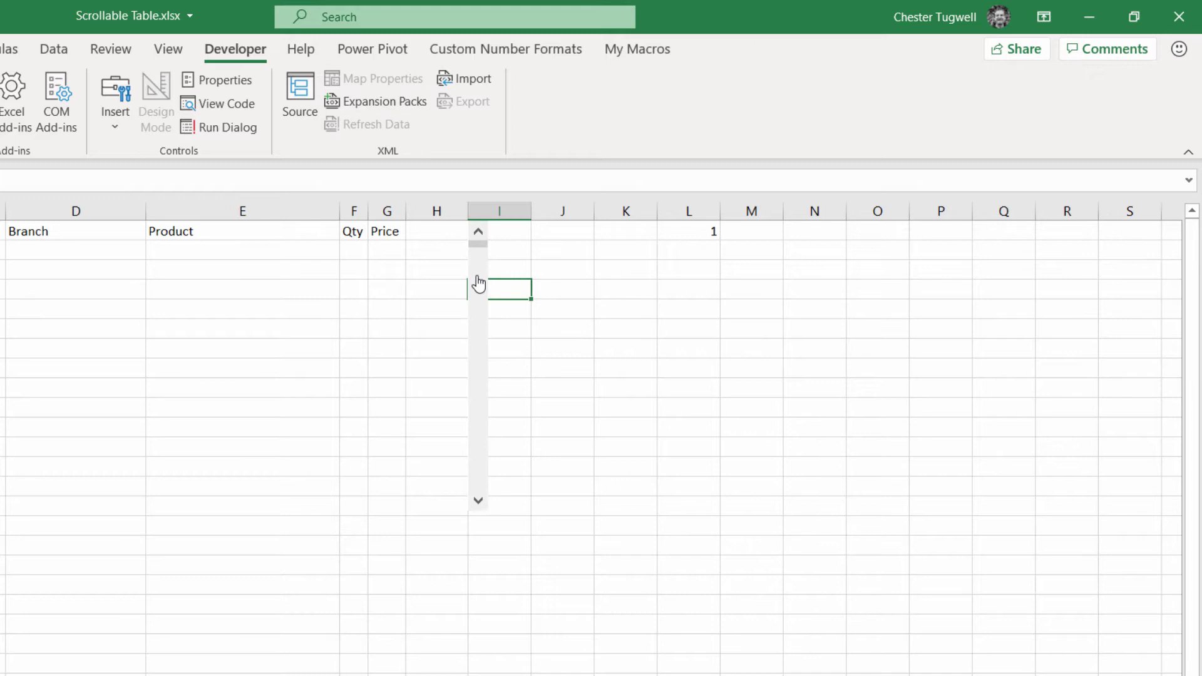
{"action": "left_click", "coordinate": [479, 282]}
{"action": "left_click", "coordinate": [479, 323]}
{"action": "left_click", "coordinate": [479, 369]}
{"action": "left_click", "coordinate": [481, 302]}
{"action": "left_click", "coordinate": [478, 268]}
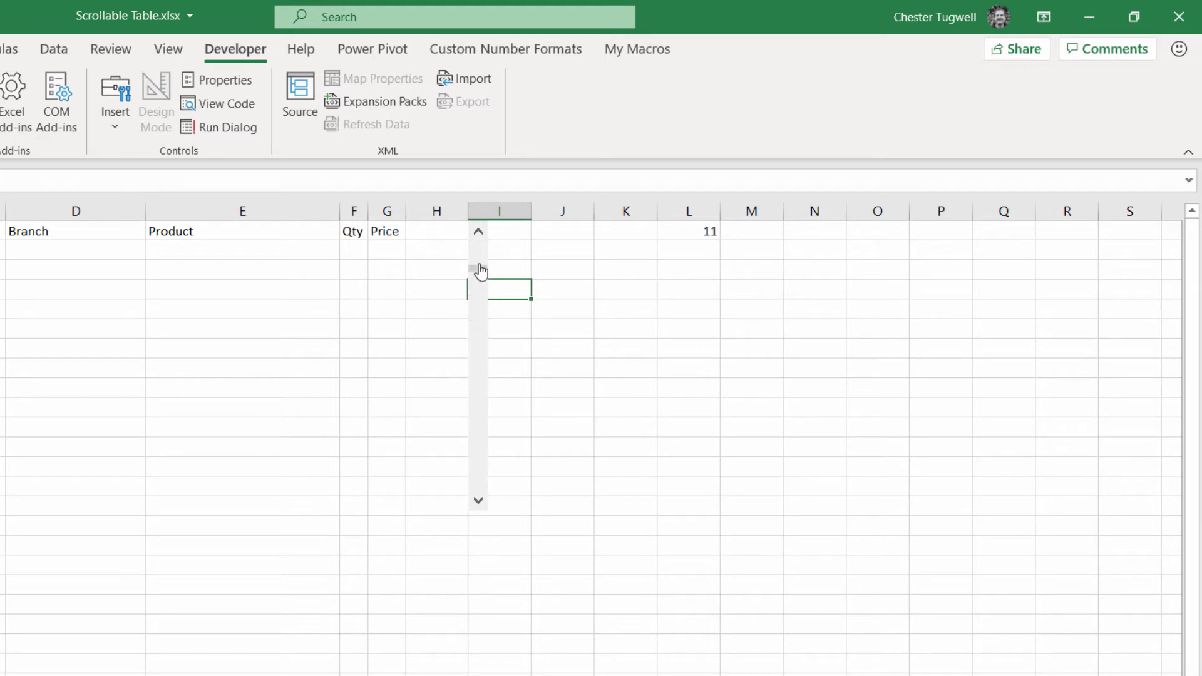
{"action": "left_click", "coordinate": [490, 325]}
{"action": "left_click", "coordinate": [481, 358]}
{"action": "left_click", "coordinate": [473, 357]}
{"action": "left_click", "coordinate": [481, 330]}
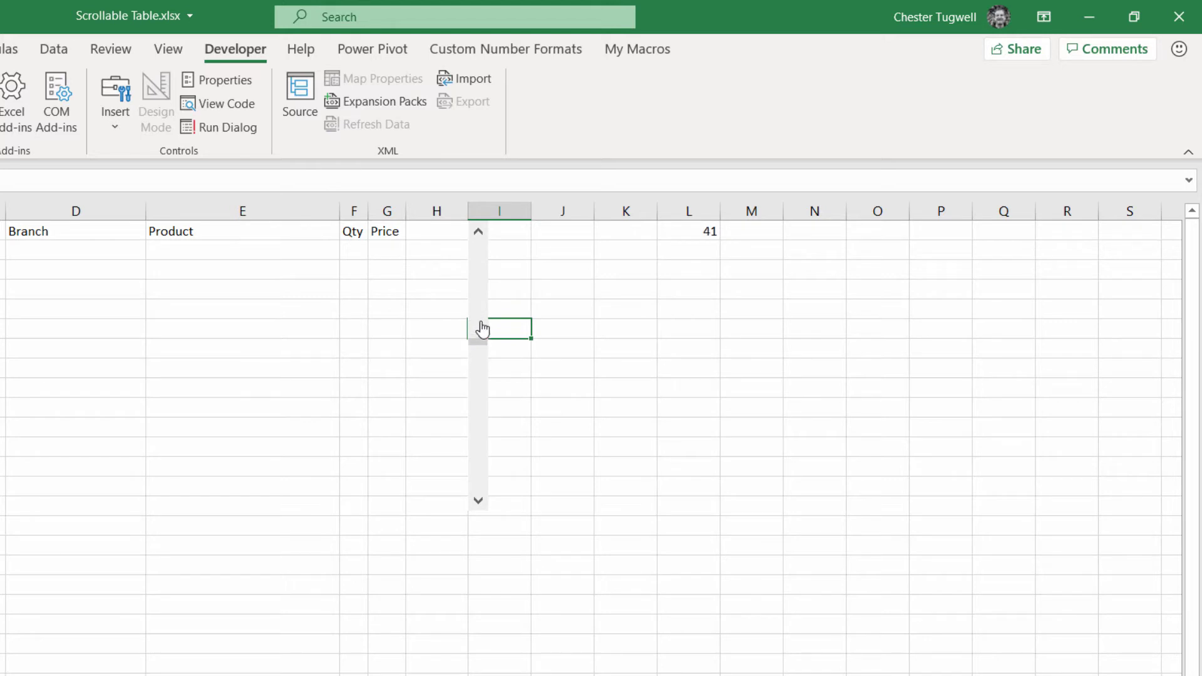
{"action": "left_click", "coordinate": [480, 320]}
Set the scroll bar's current value to 1 and its cell link to Data!$K$1.
{"action": "right_click", "coordinate": [480, 321]}
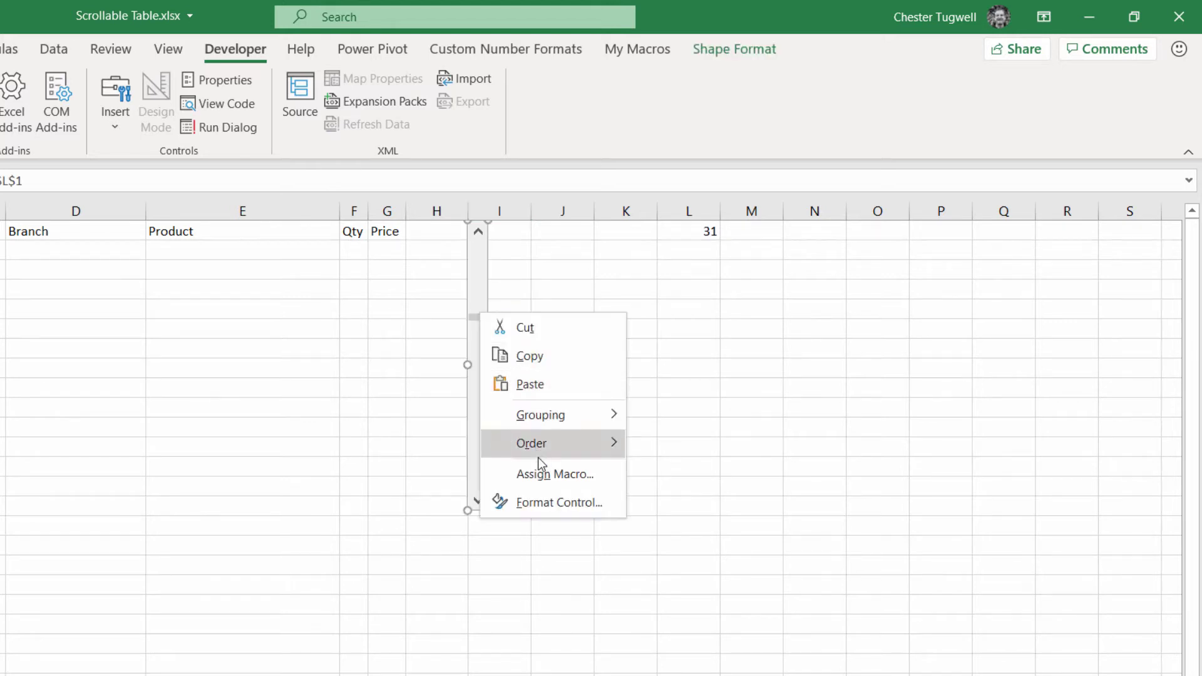
{"action": "left_click", "coordinate": [545, 505]}
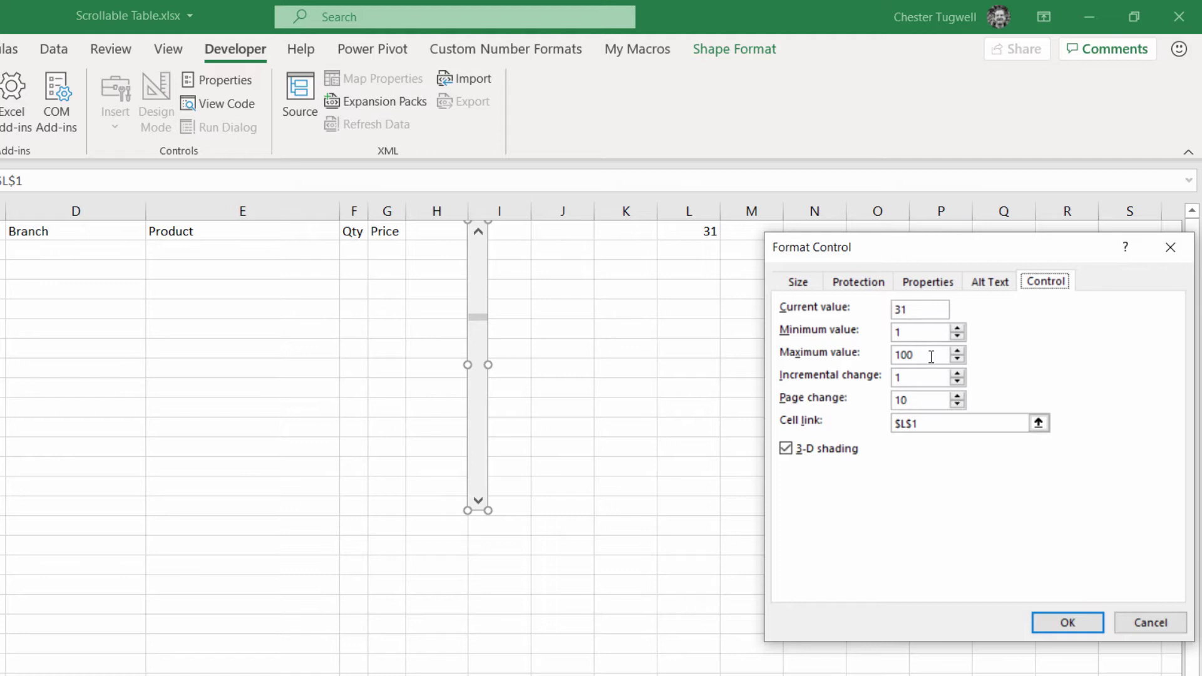
{"action": "key", "text": "Tab"}
{"action": "type", "text": "1"}
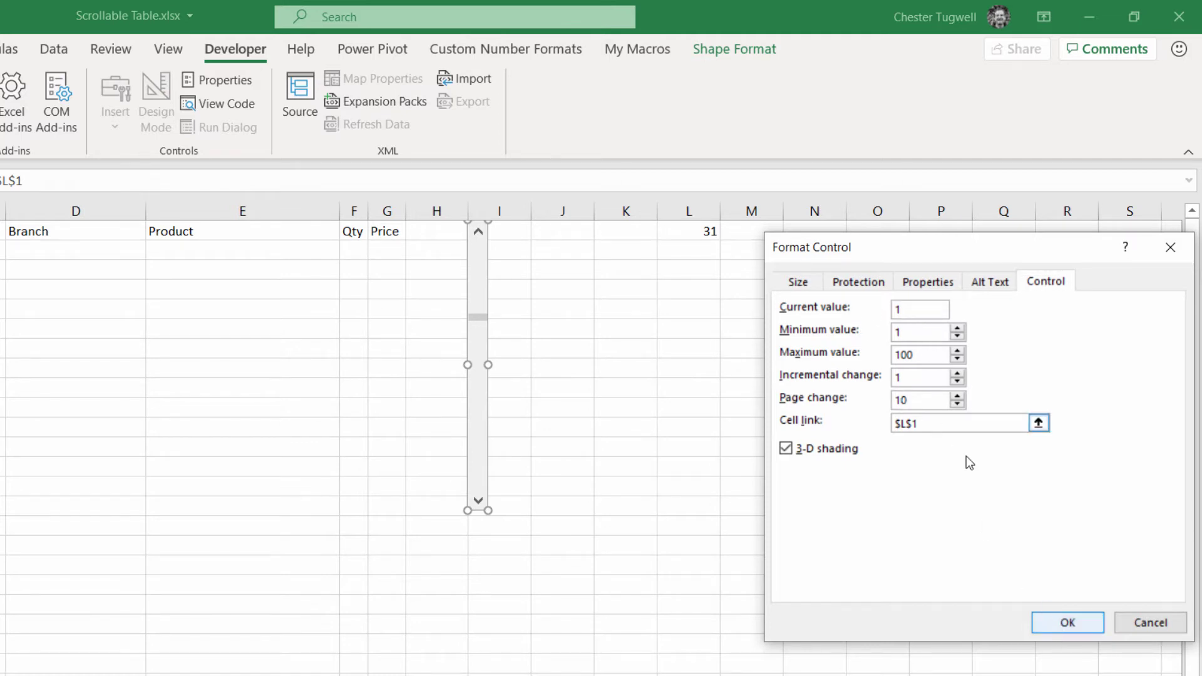
{"action": "left_click", "coordinate": [930, 418]}
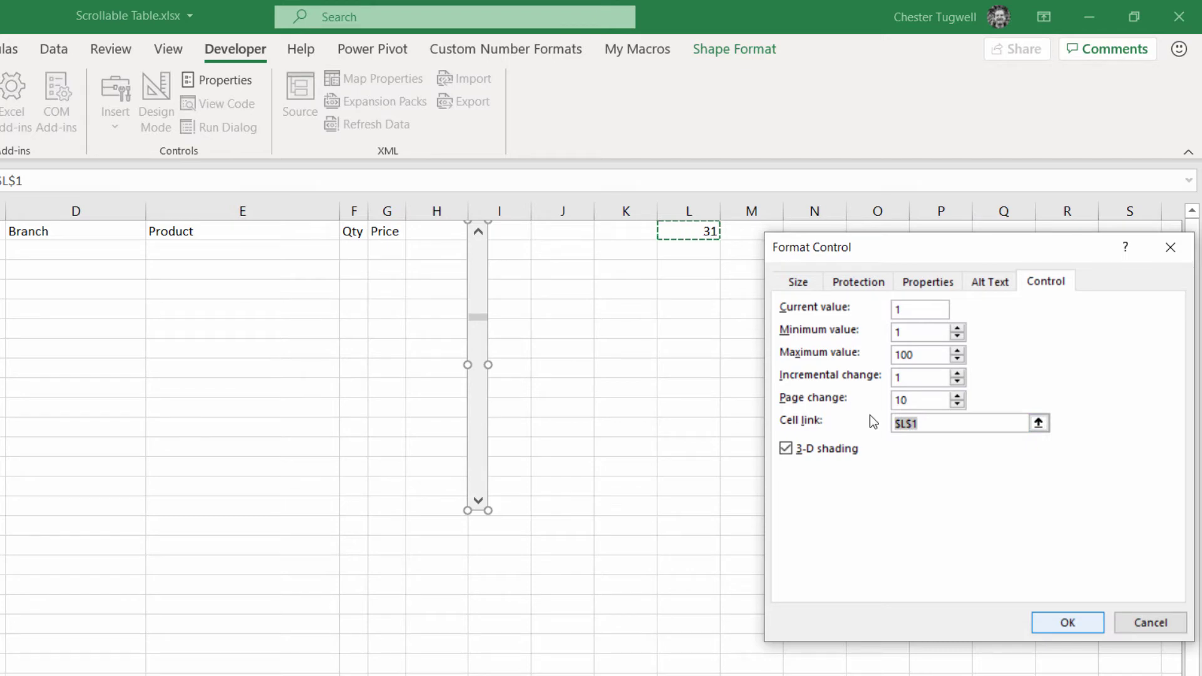
{"action": "key", "text": "BackSpace"}
{"action": "key", "text": "ctrl+Page_Up"}
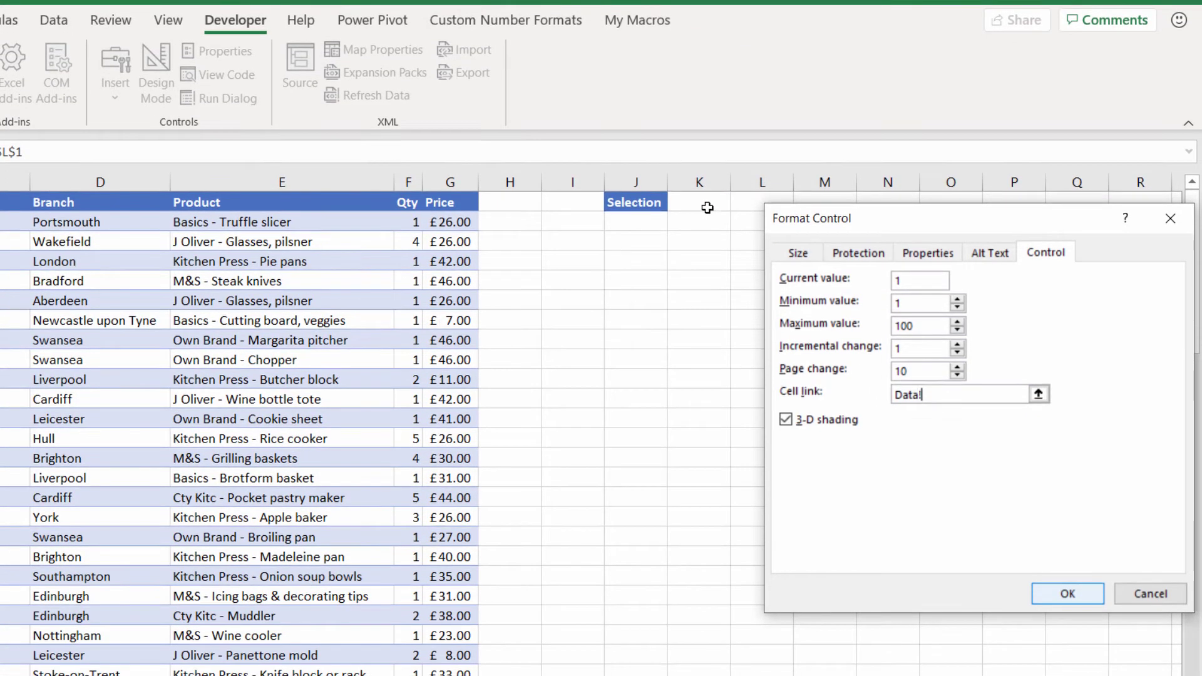
{"action": "left_click", "coordinate": [690, 225]}
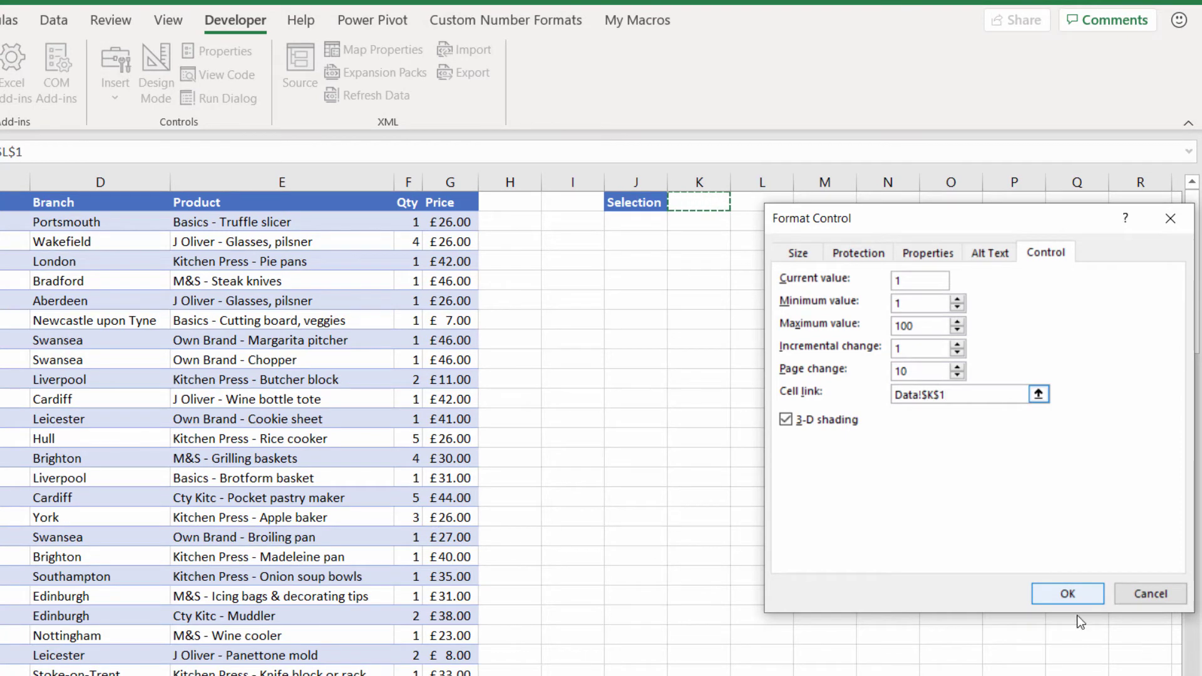
{"action": "left_click", "coordinate": [1068, 595]}
{"action": "left_click", "coordinate": [653, 262]}
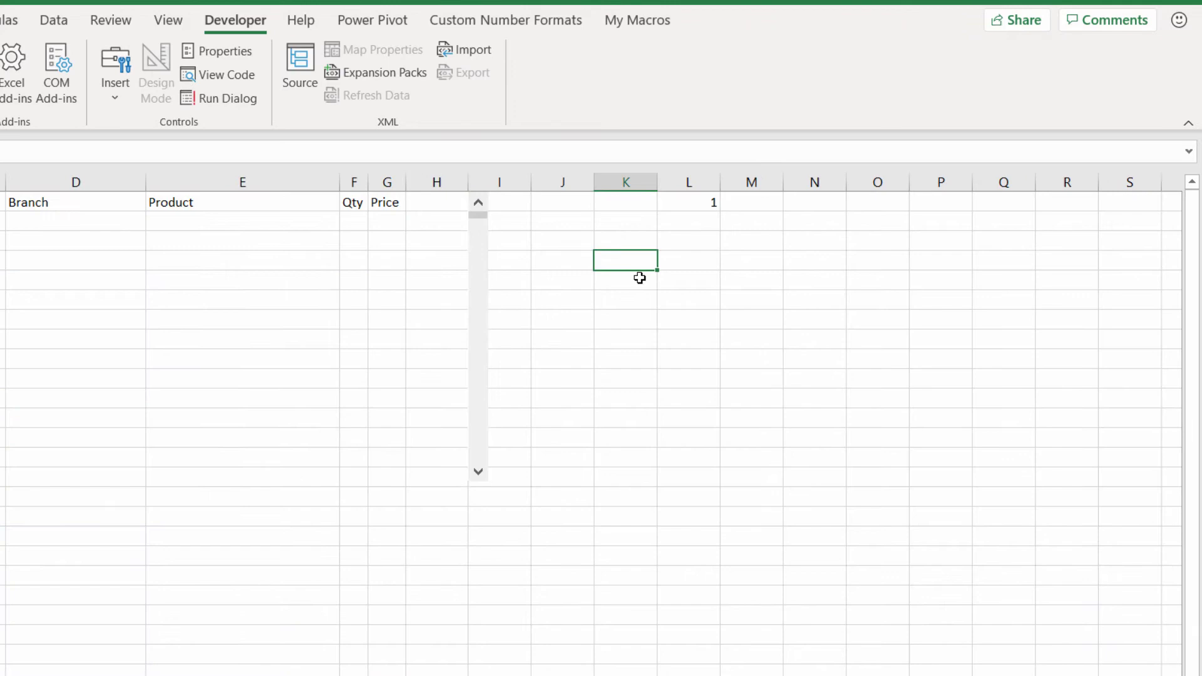
Enter =OFFSET(Data!A1,Data!$K$1,0) in A2, returning Transaction ID 1.
{"action": "left_click", "coordinate": [713, 202]}
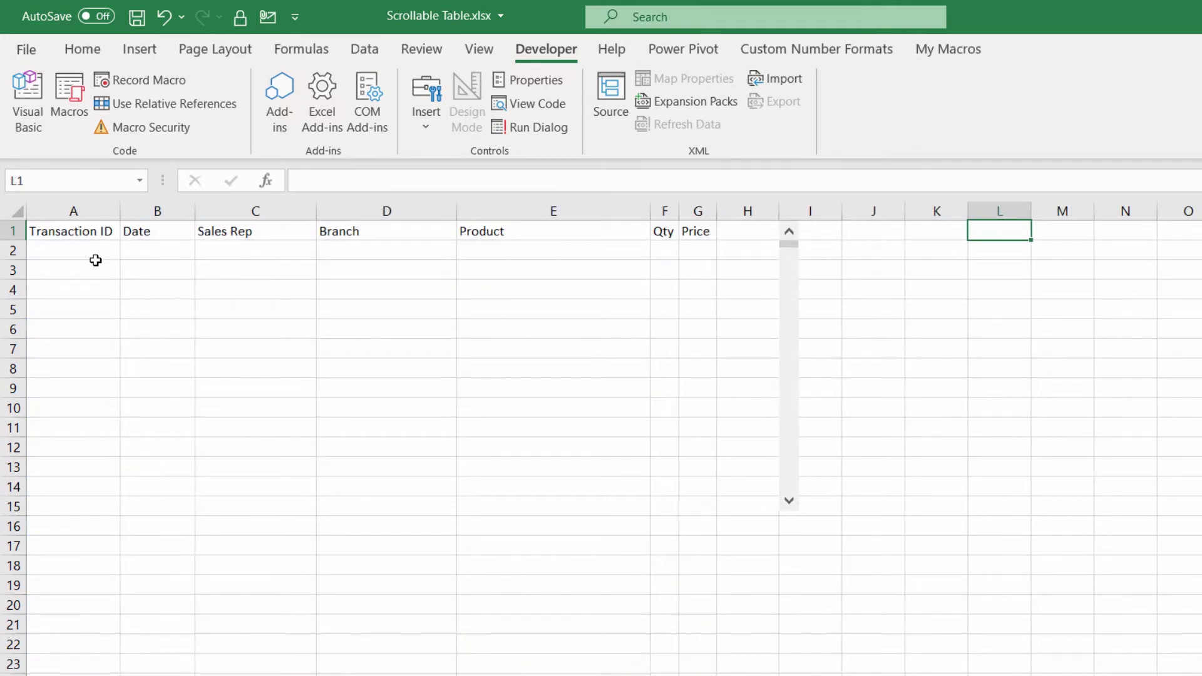
{"action": "left_click", "coordinate": [79, 250]}
{"action": "type", "text": "="}
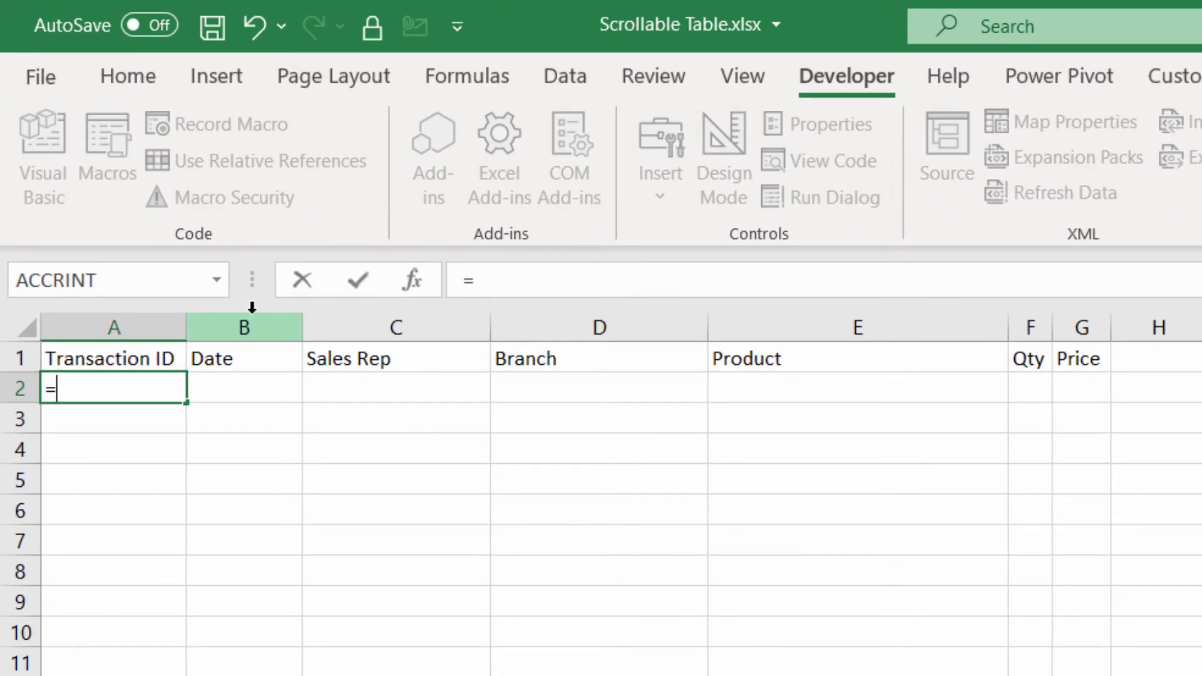
{"action": "type", "text": "offset"}
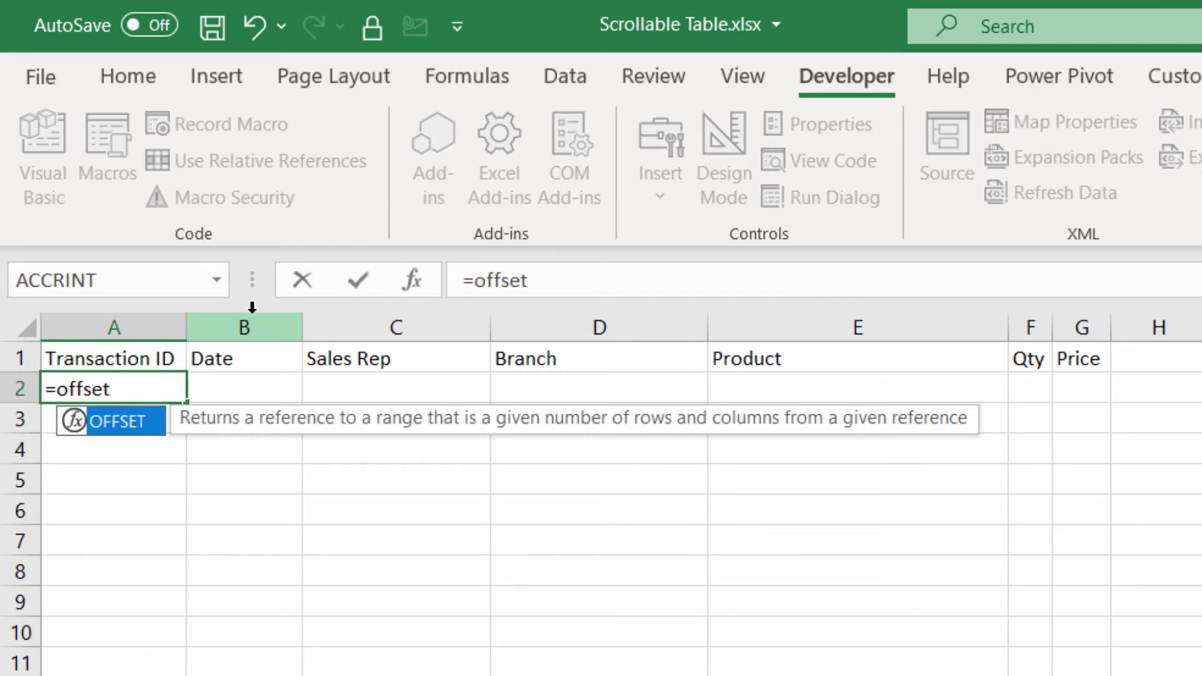
{"action": "type", "text": "("}
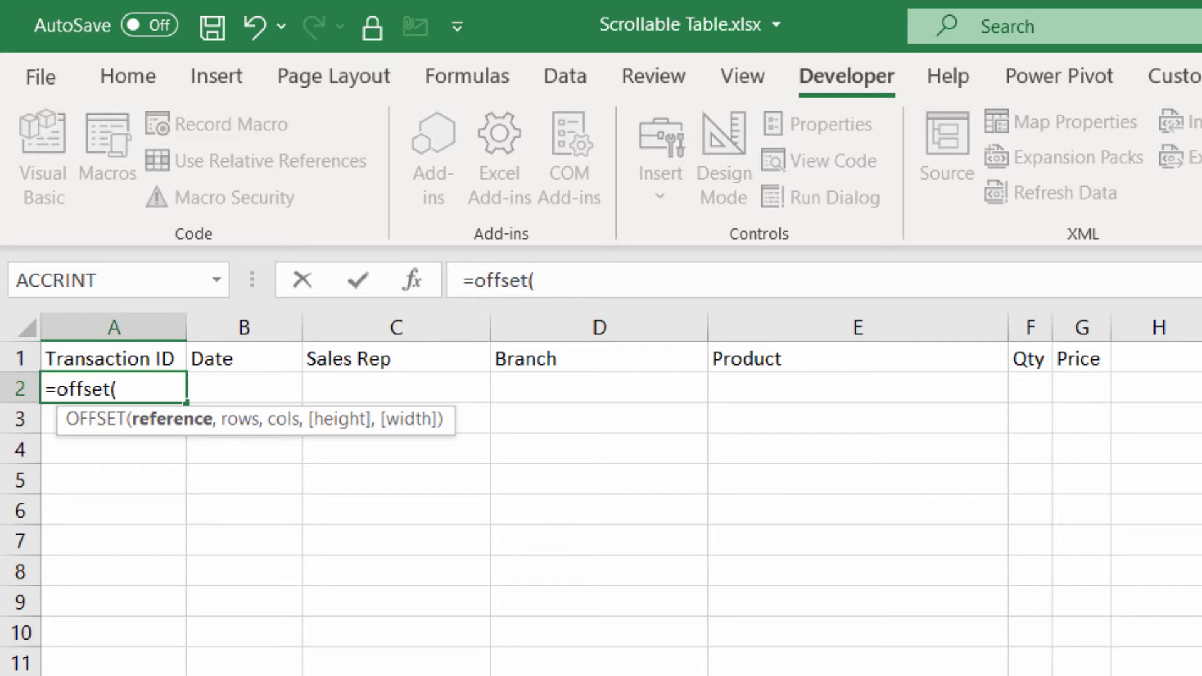
{"action": "key", "text": "ctrl+Page_Down"}
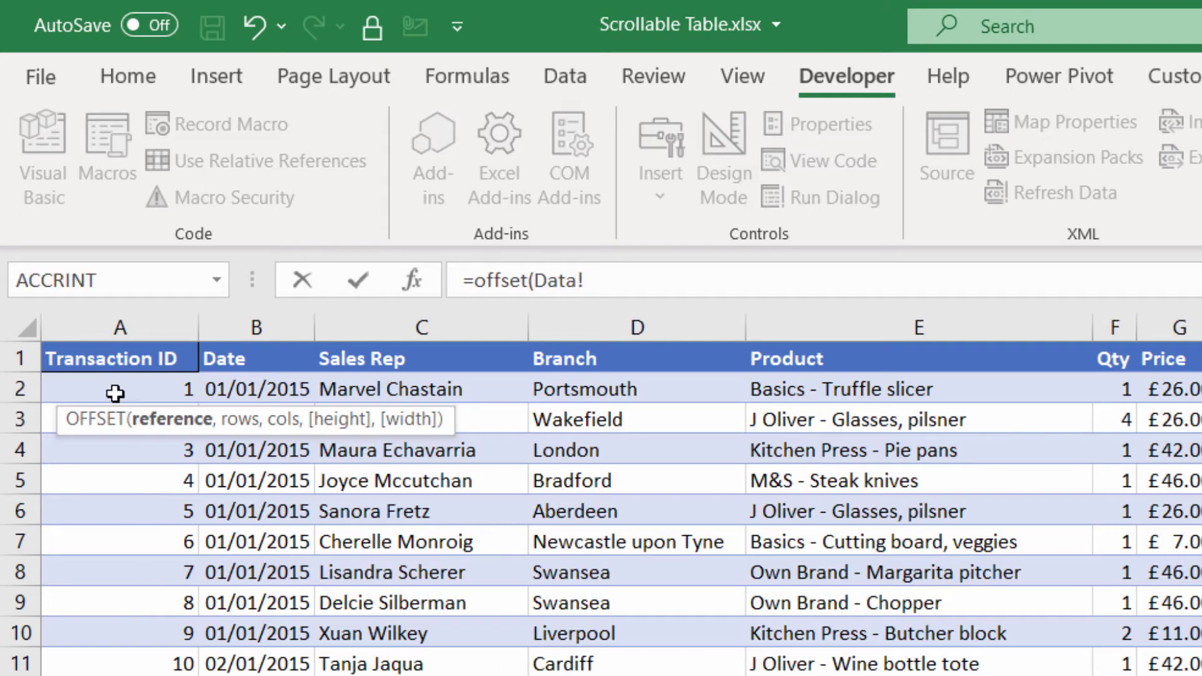
{"action": "left_click", "coordinate": [114, 367]}
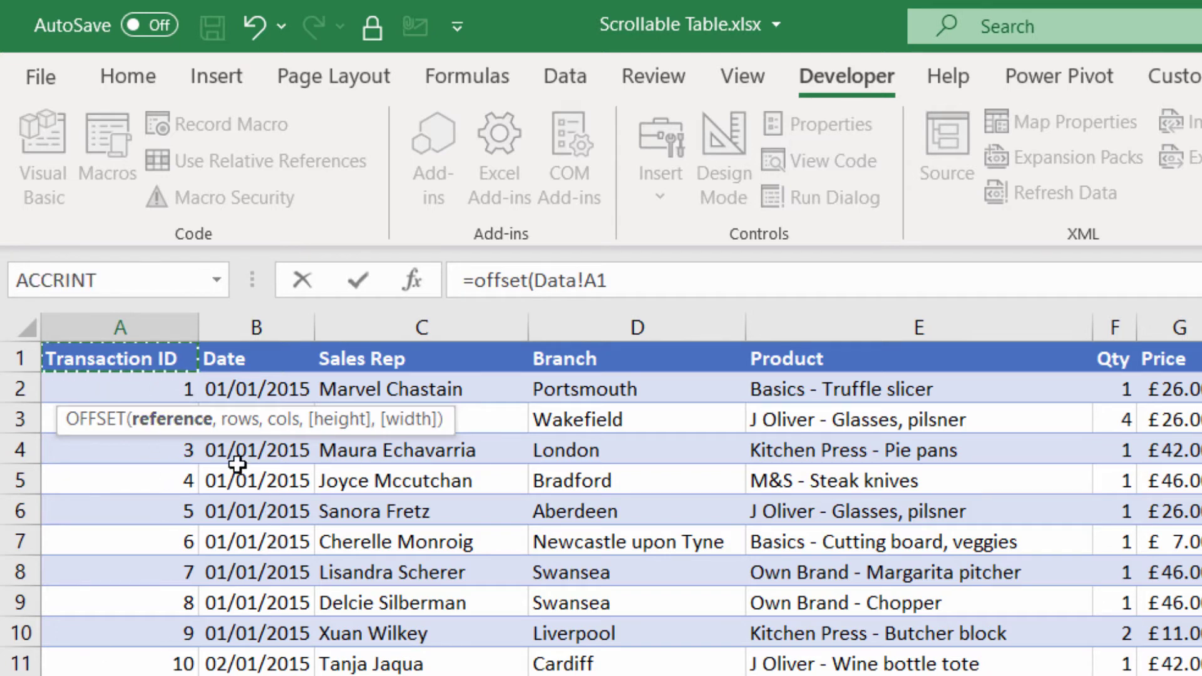
{"action": "type", "text": ","}
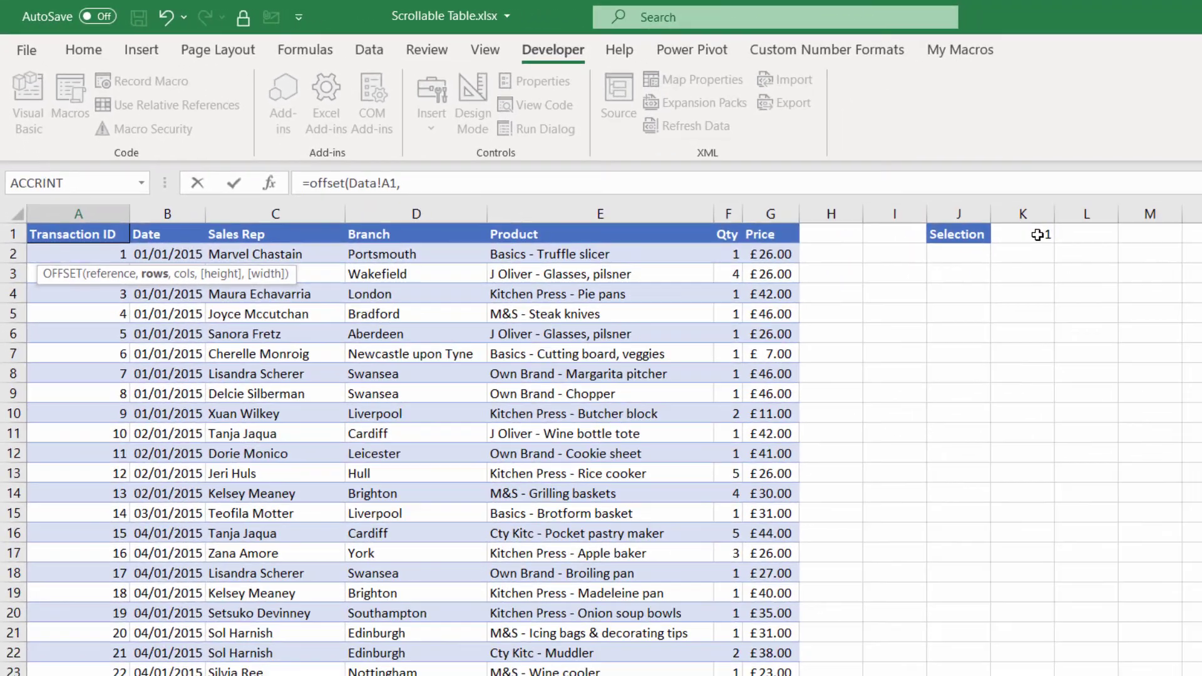
{"action": "left_click", "coordinate": [1038, 234]}
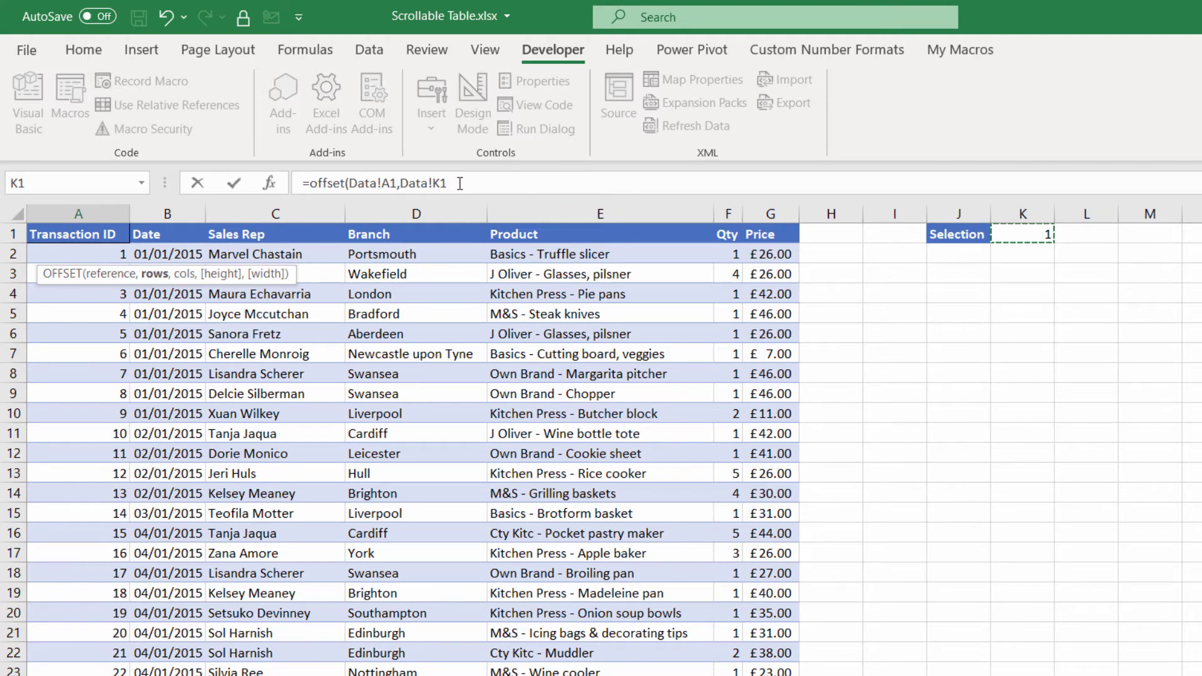
{"action": "key", "text": "F4"}
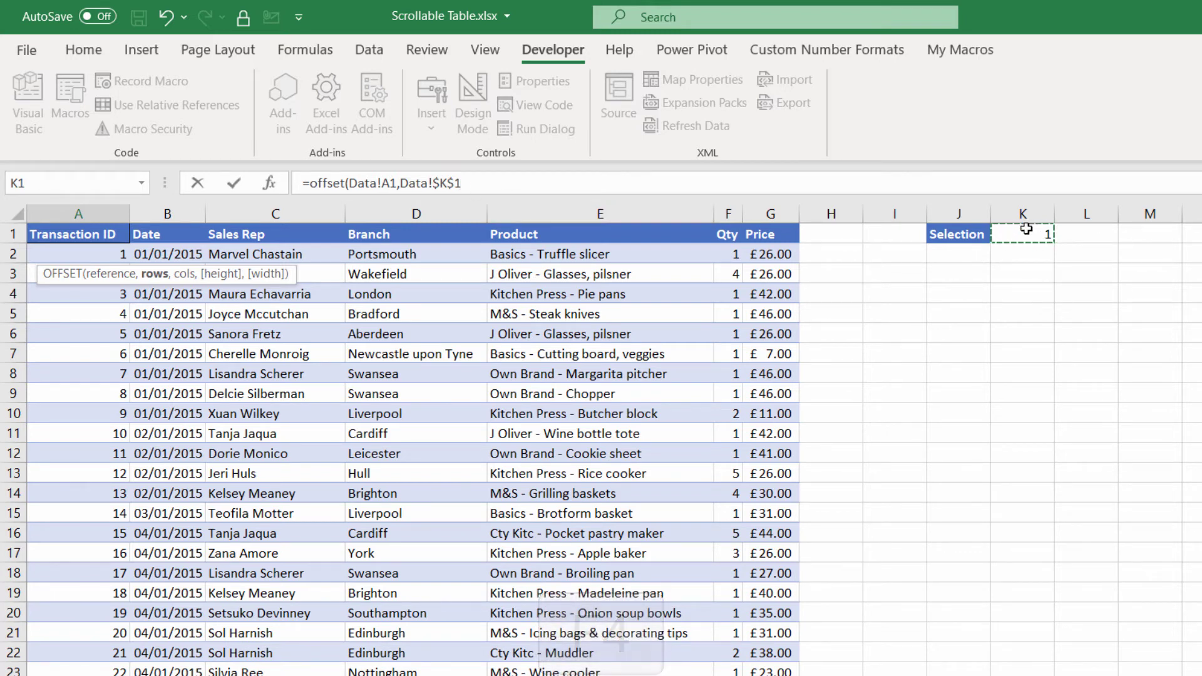
{"action": "type", "text": ","}
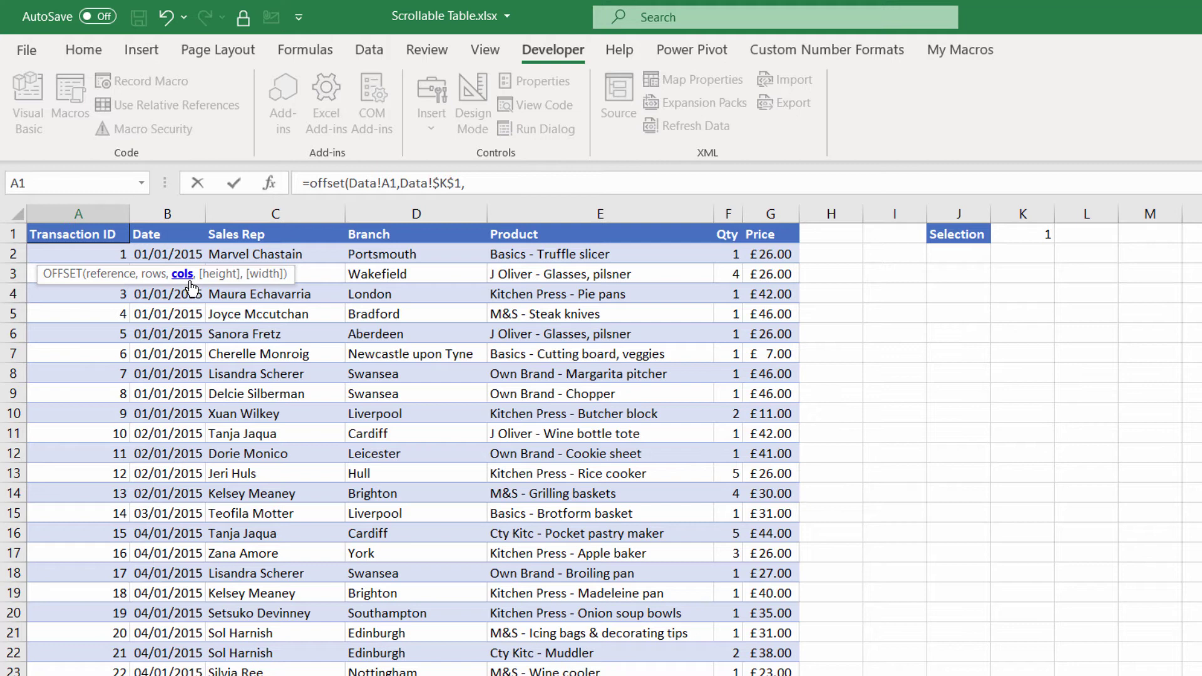
{"action": "type", "text": "0)"}
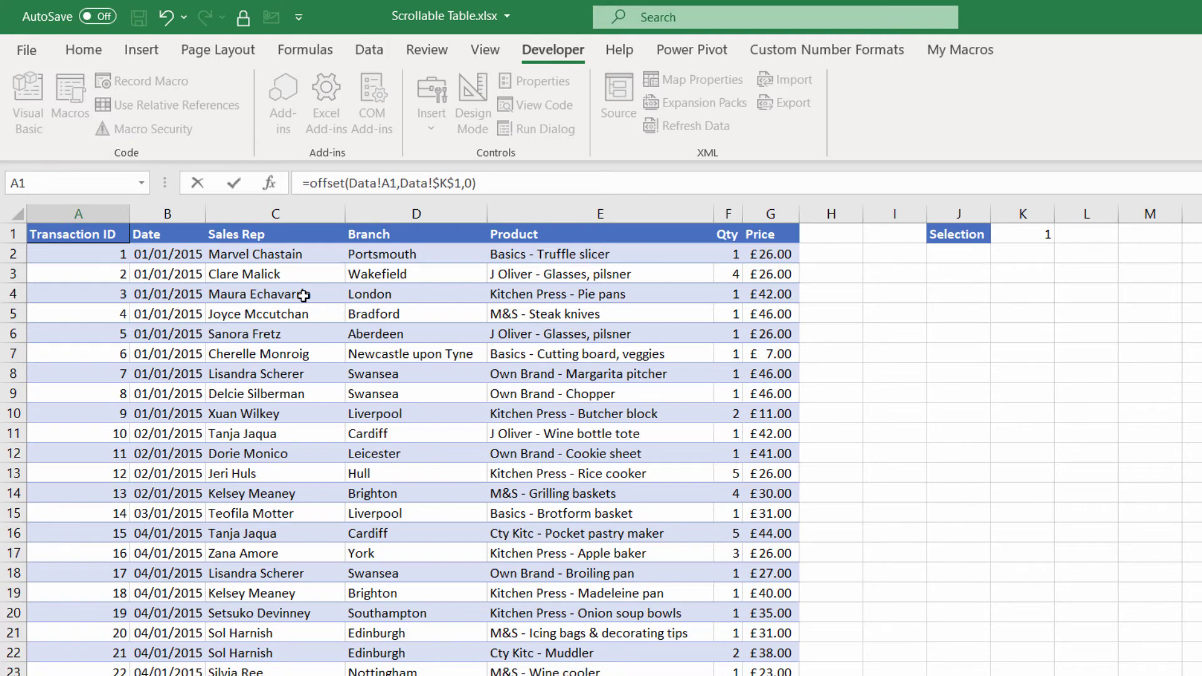
{"action": "key", "text": "Return"}
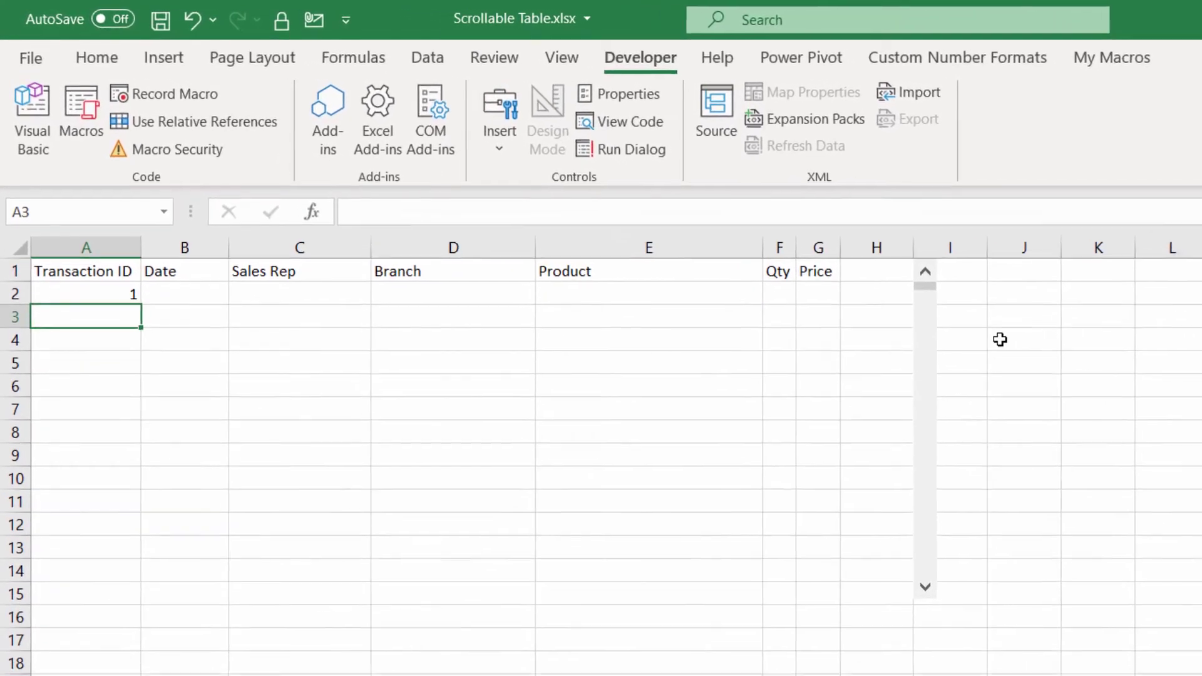
Test the scroll bar, paging the table down ten transactions and back to the first.
{"action": "left_click", "coordinate": [1001, 339]}
{"action": "left_click", "coordinate": [928, 319]}
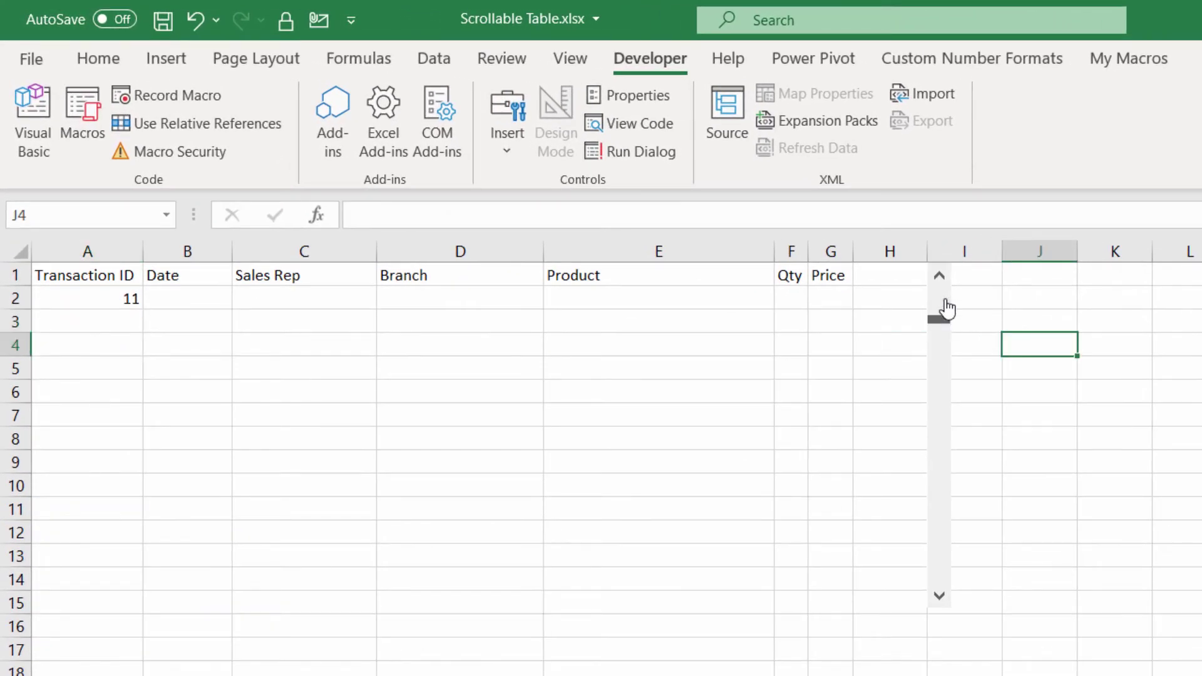
{"action": "left_click", "coordinate": [947, 307]}
{"action": "mouse_move", "coordinate": [948, 293]}
{"action": "left_mouse_down"}
{"action": "mouse_move", "coordinate": [948, 324]}
{"action": "mouse_move", "coordinate": [945, 284]}
{"action": "mouse_move", "coordinate": [942, 295]}
{"action": "left_mouse_up"}
{"action": "left_click_drag", "start_coordinate": [939, 296], "coordinate": [942, 293]}
Fill A2's OFFSET formula across to G2 and down to row 11, then select B2:B11.
{"action": "left_click", "coordinate": [132, 294]}
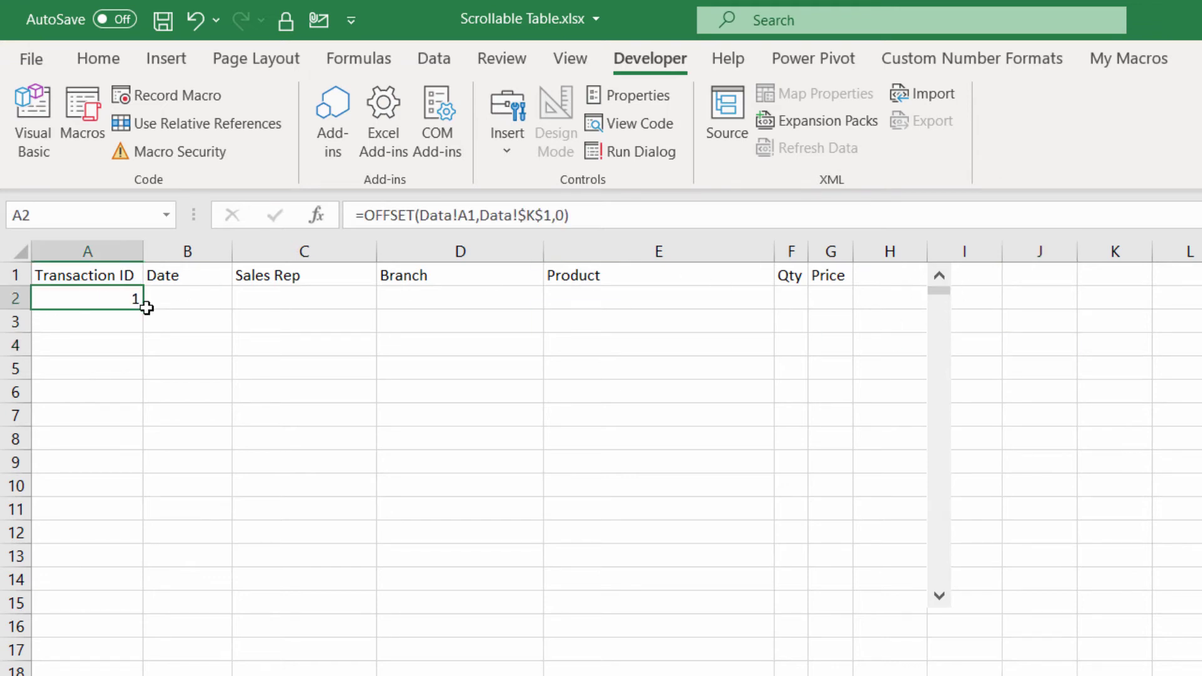
{"action": "left_click_drag", "start_coordinate": [461, 318], "coordinate": [848, 307]}
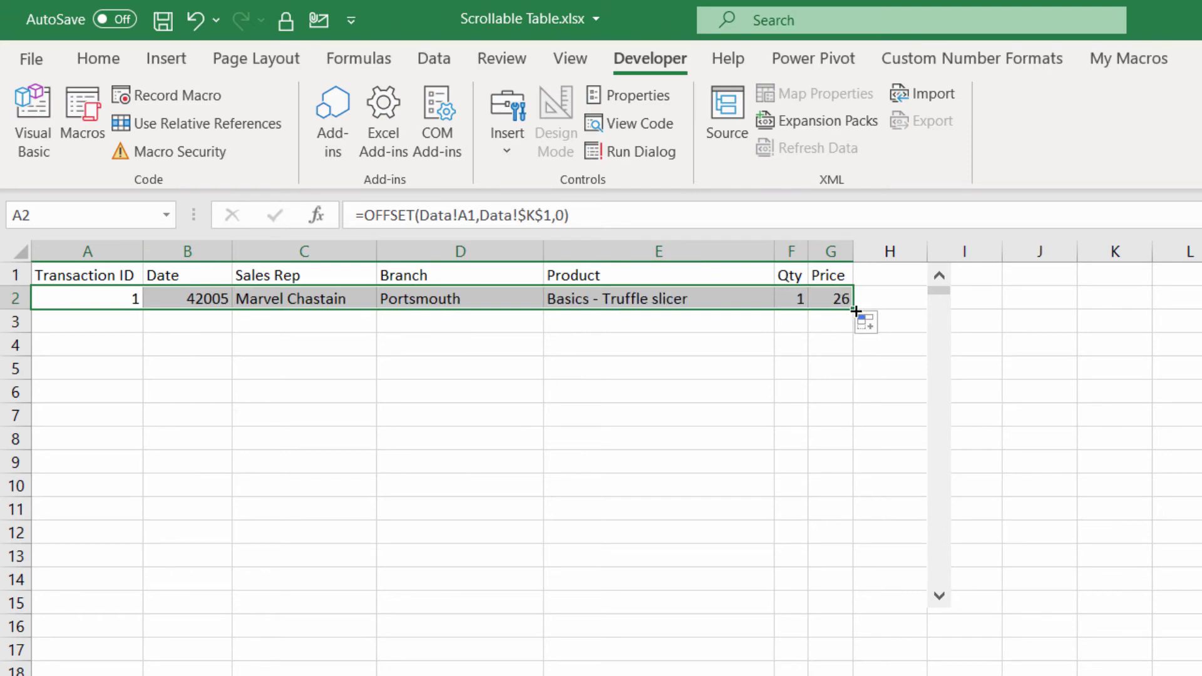
{"action": "left_click", "coordinate": [874, 324]}
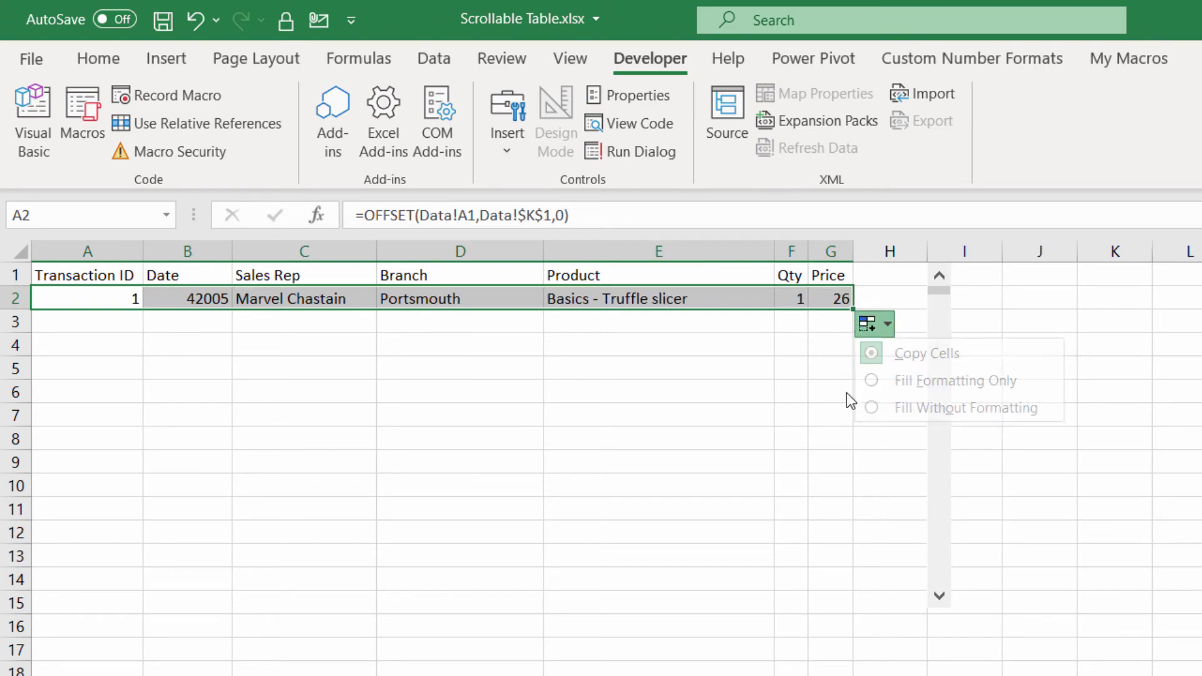
{"action": "left_click", "coordinate": [852, 322]}
{"action": "left_click_drag", "start_coordinate": [853, 310], "coordinate": [819, 520]}
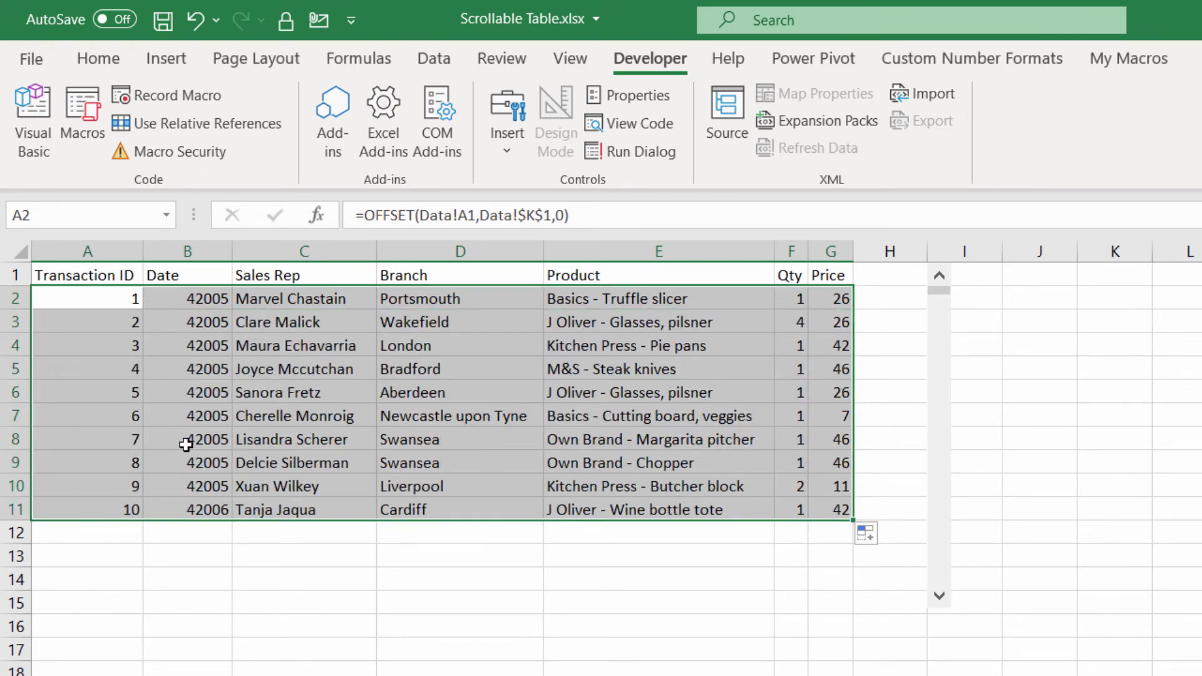
{"action": "left_click_drag", "start_coordinate": [212, 295], "coordinate": [207, 511]}
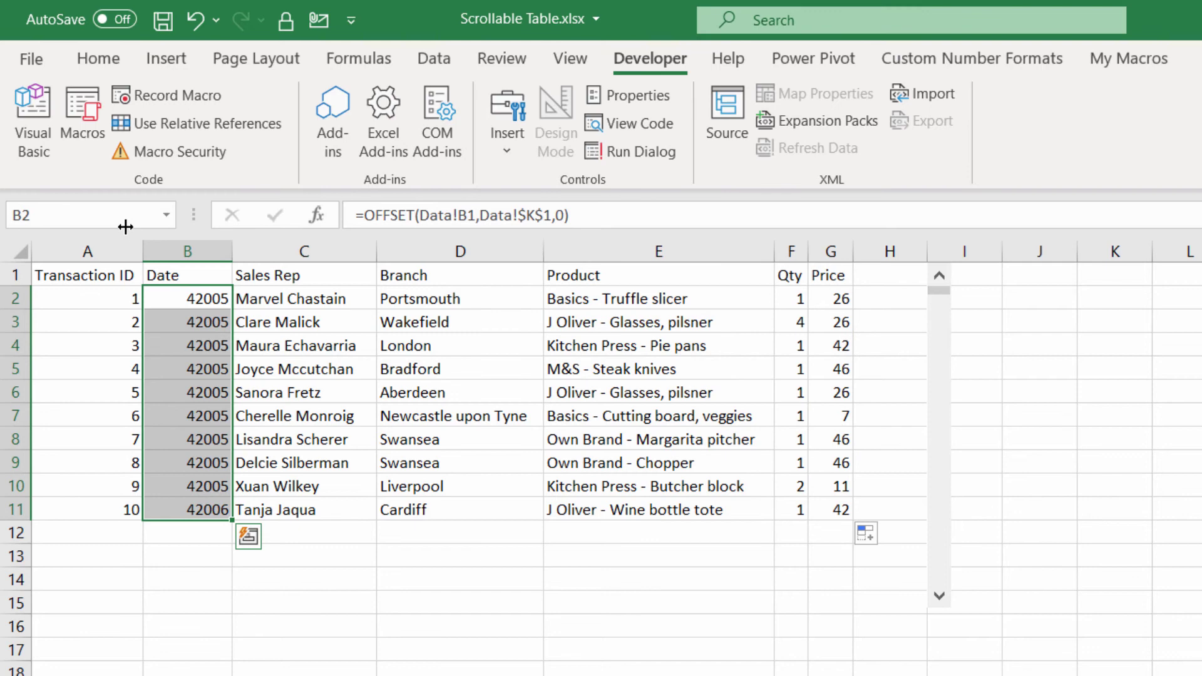
Format the Date column as Short Date and nudge the table to start at transaction 2.
{"action": "left_click", "coordinate": [100, 58]}
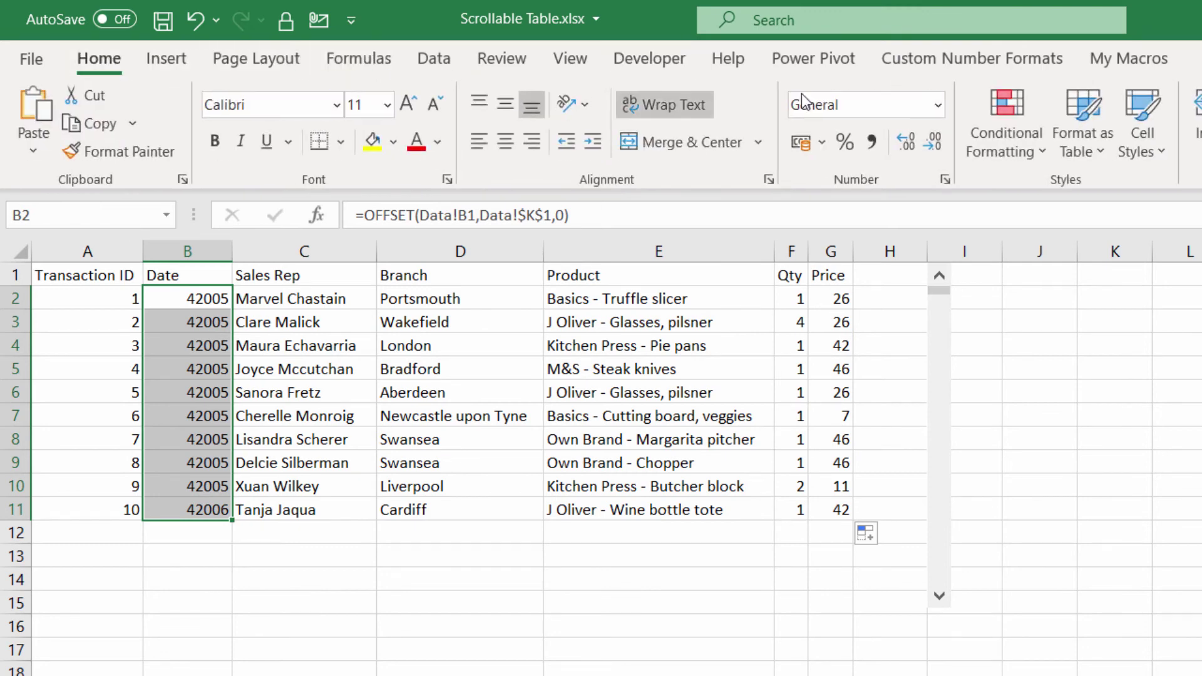
{"action": "left_click", "coordinate": [939, 104]}
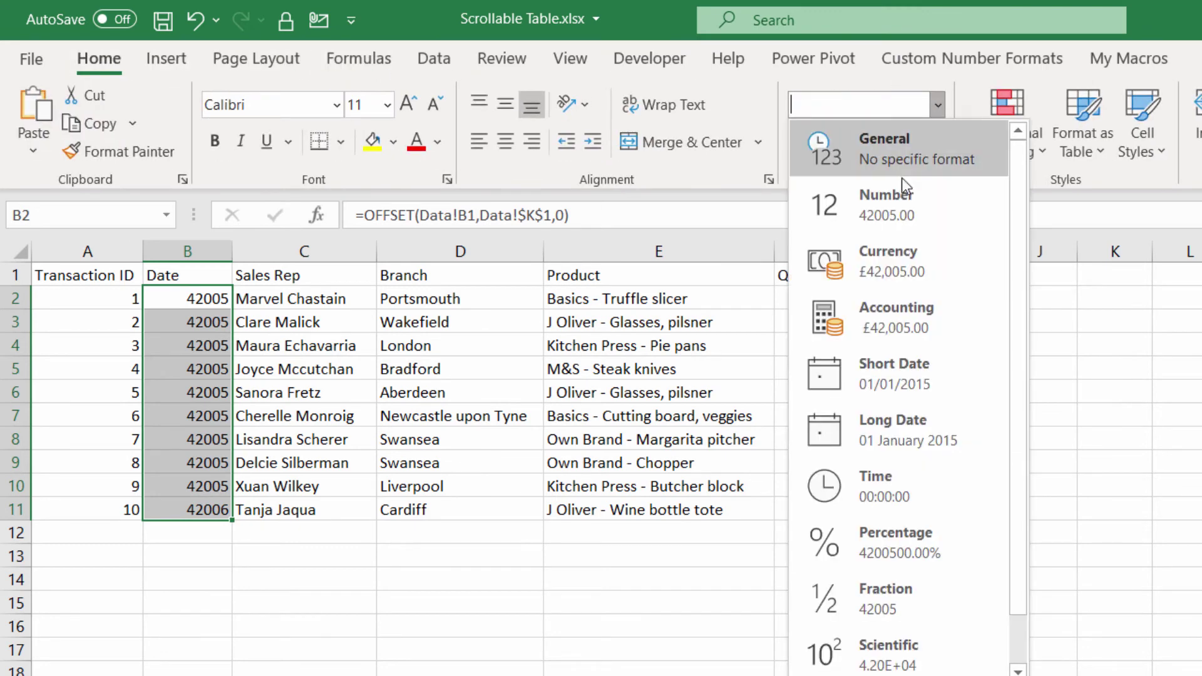
{"action": "left_click", "coordinate": [884, 380]}
{"action": "left_click", "coordinate": [586, 449]}
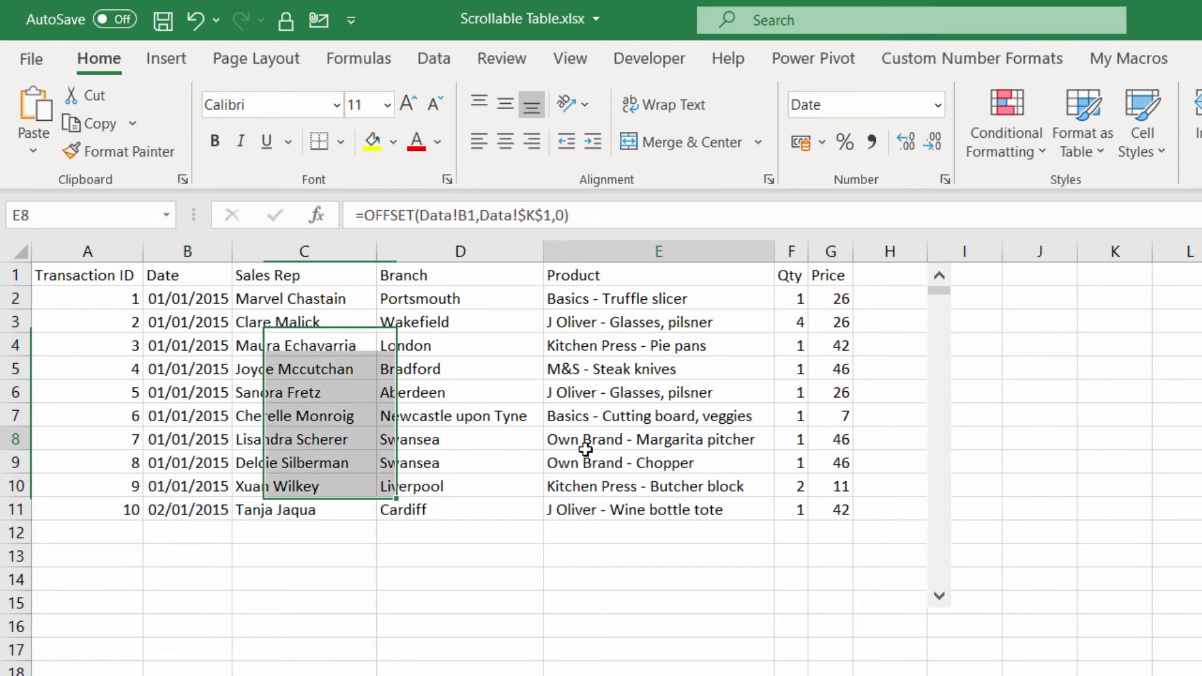
{"action": "left_click", "coordinate": [1065, 317]}
{"action": "mouse_move", "coordinate": [937, 301]}
{"action": "left_mouse_down"}
{"action": "mouse_move", "coordinate": [948, 344]}
{"action": "mouse_move", "coordinate": [948, 283]}
{"action": "mouse_move", "coordinate": [946, 309]}
{"action": "mouse_move", "coordinate": [946, 296]}
{"action": "left_mouse_up"}
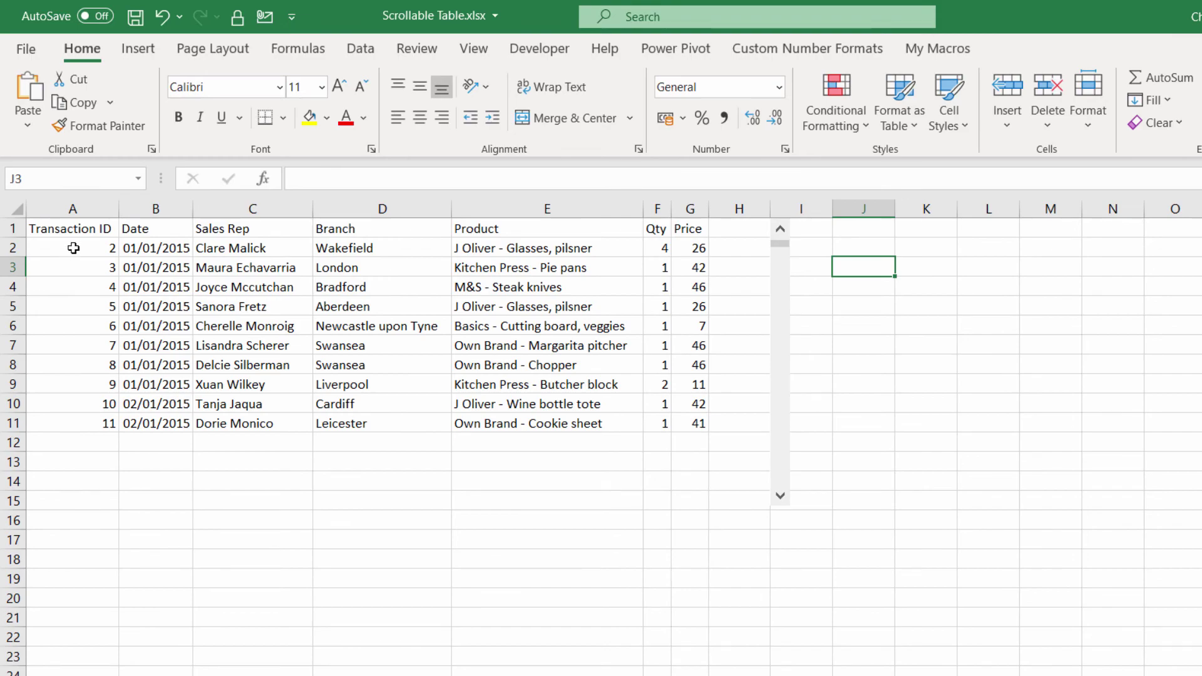
Drag the scroll bar thumb to the end and back until transactions 90–99 show.
{"action": "left_click", "coordinate": [73, 248]}
{"action": "left_click_drag", "start_coordinate": [780, 251], "coordinate": [779, 441]}
{"action": "left_click_drag", "start_coordinate": [851, 481], "coordinate": [889, 550]}
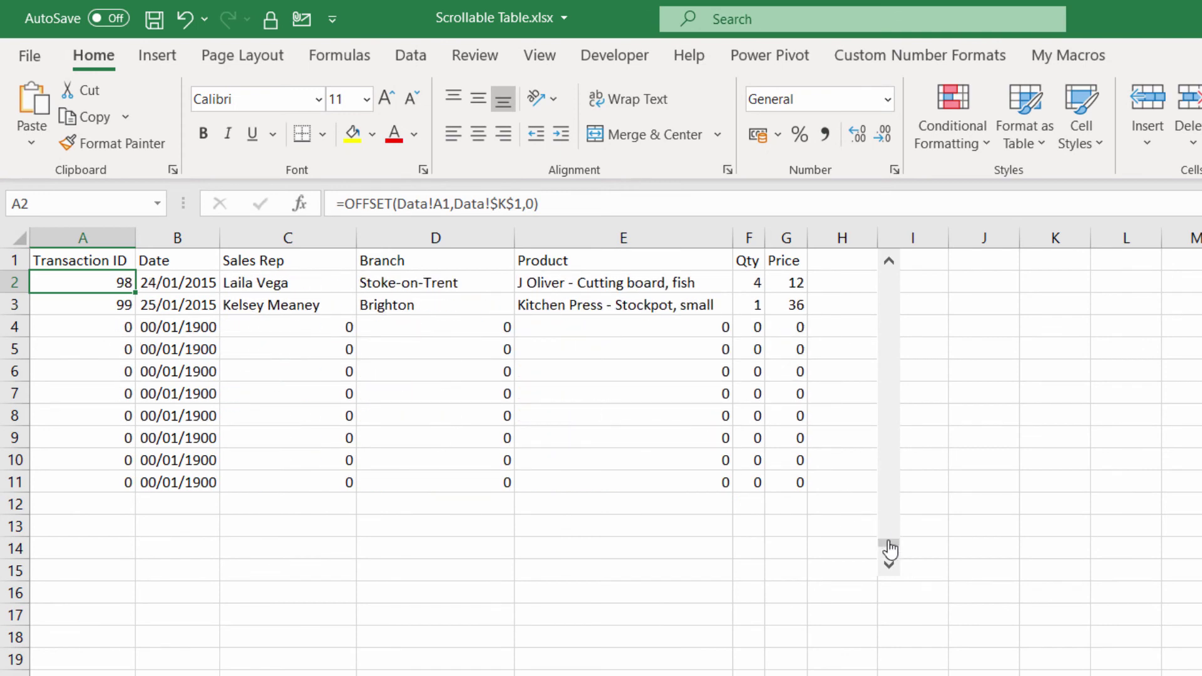
{"action": "left_click_drag", "start_coordinate": [892, 545], "coordinate": [892, 522]}
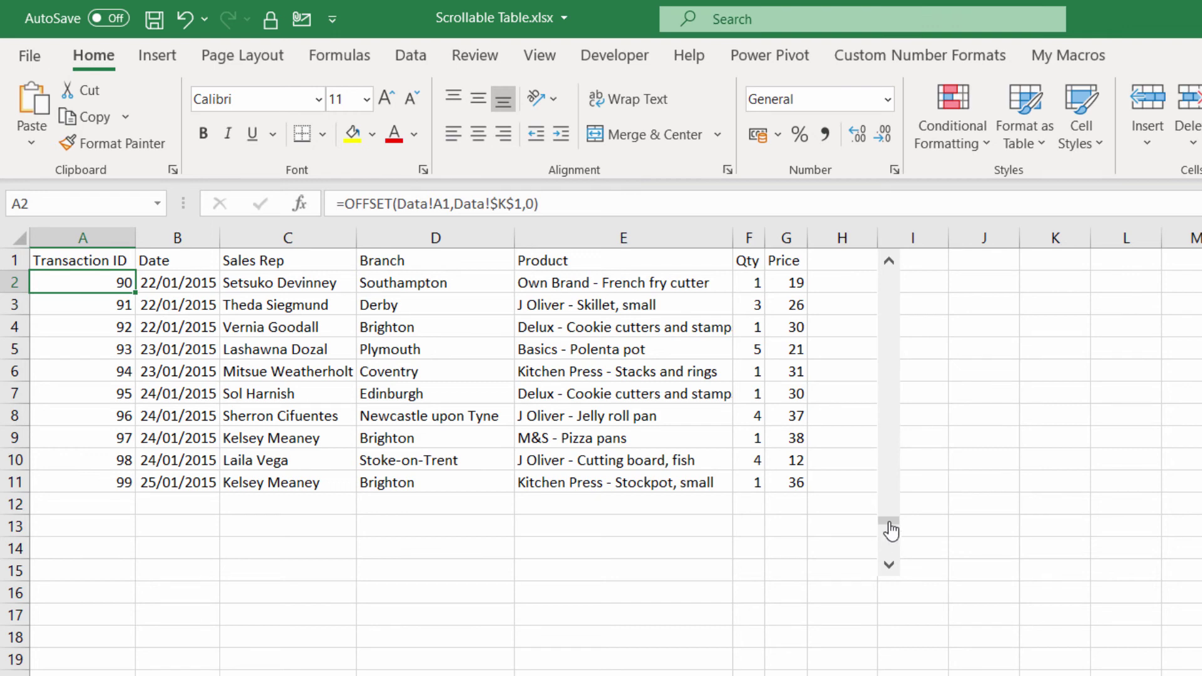
{"action": "left_click_drag", "start_coordinate": [891, 529], "coordinate": [890, 534]}
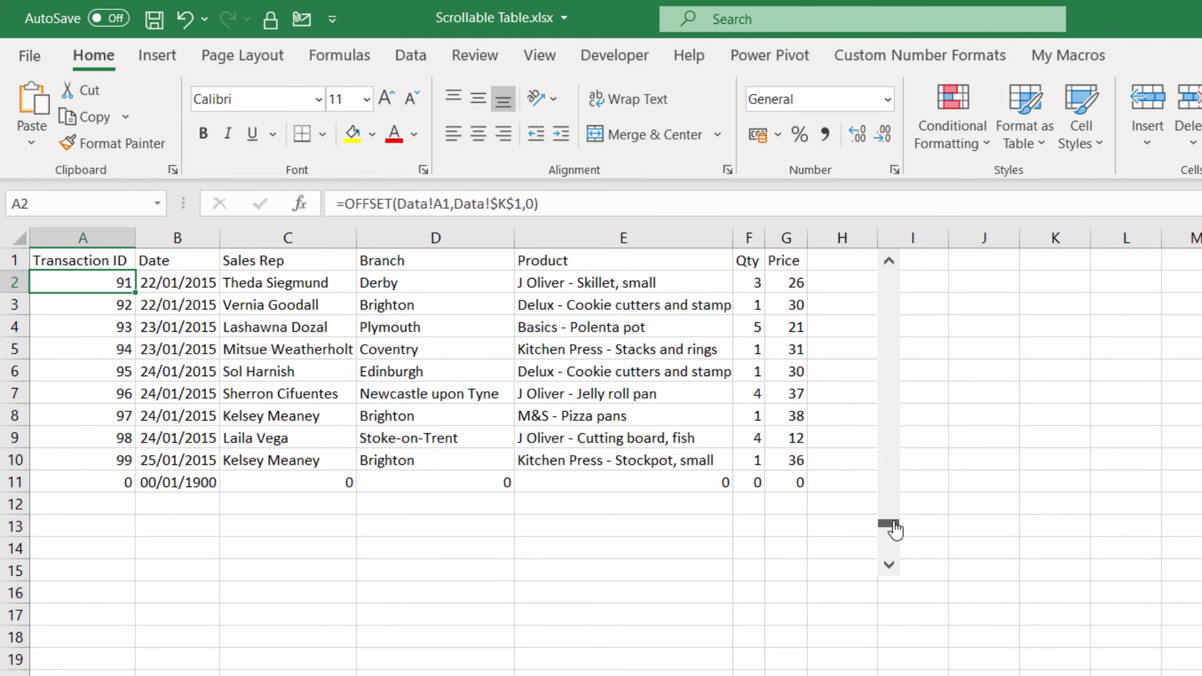
{"action": "left_click_drag", "start_coordinate": [894, 529], "coordinate": [893, 524]}
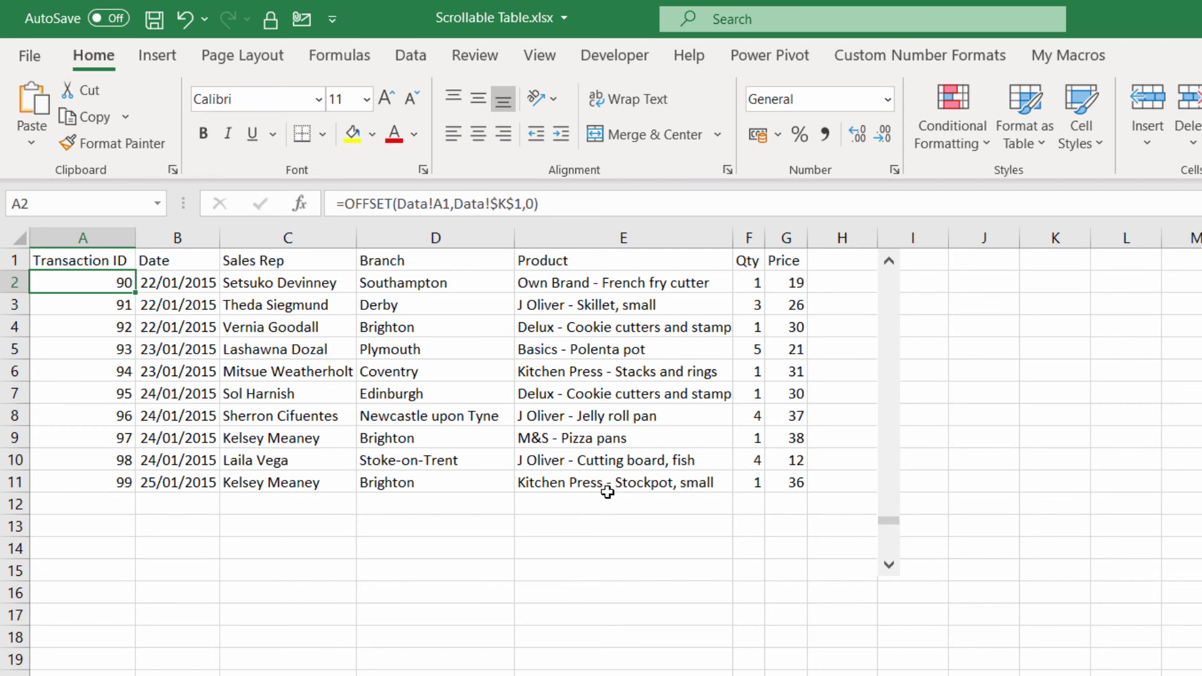
Set the scroll bar's Format Control maximum to 90, leaving transactions 90–99 as the last rows.
{"action": "right_click", "coordinate": [884, 383]}
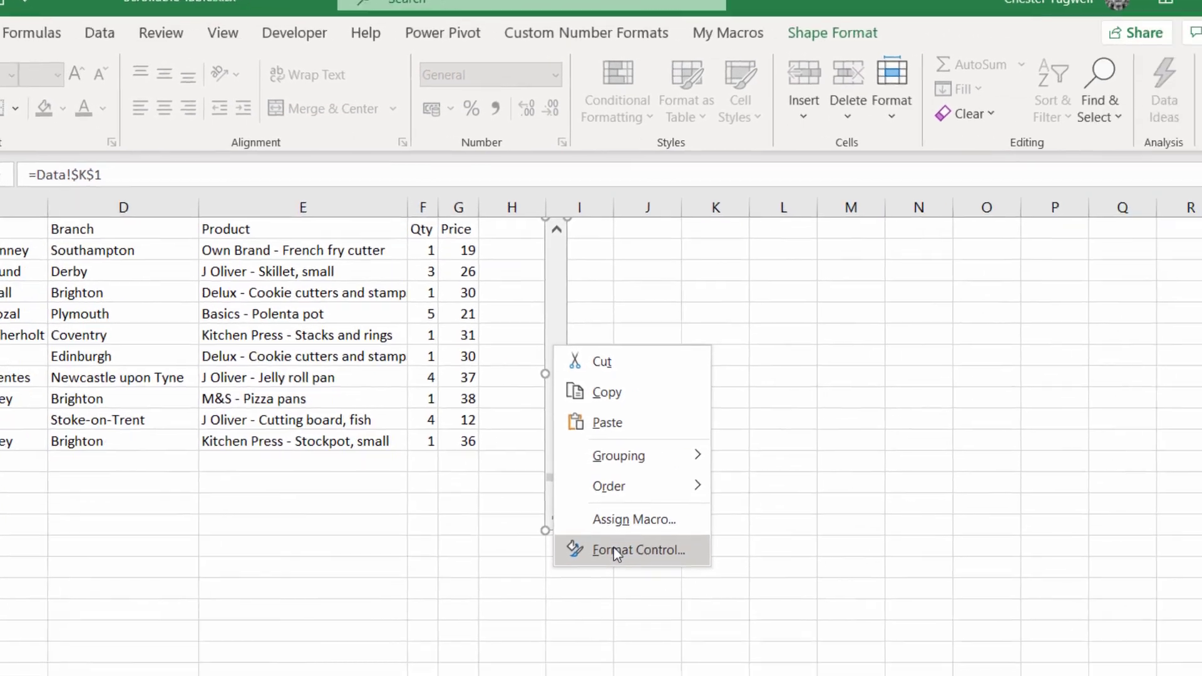
{"action": "left_click", "coordinate": [967, 596]}
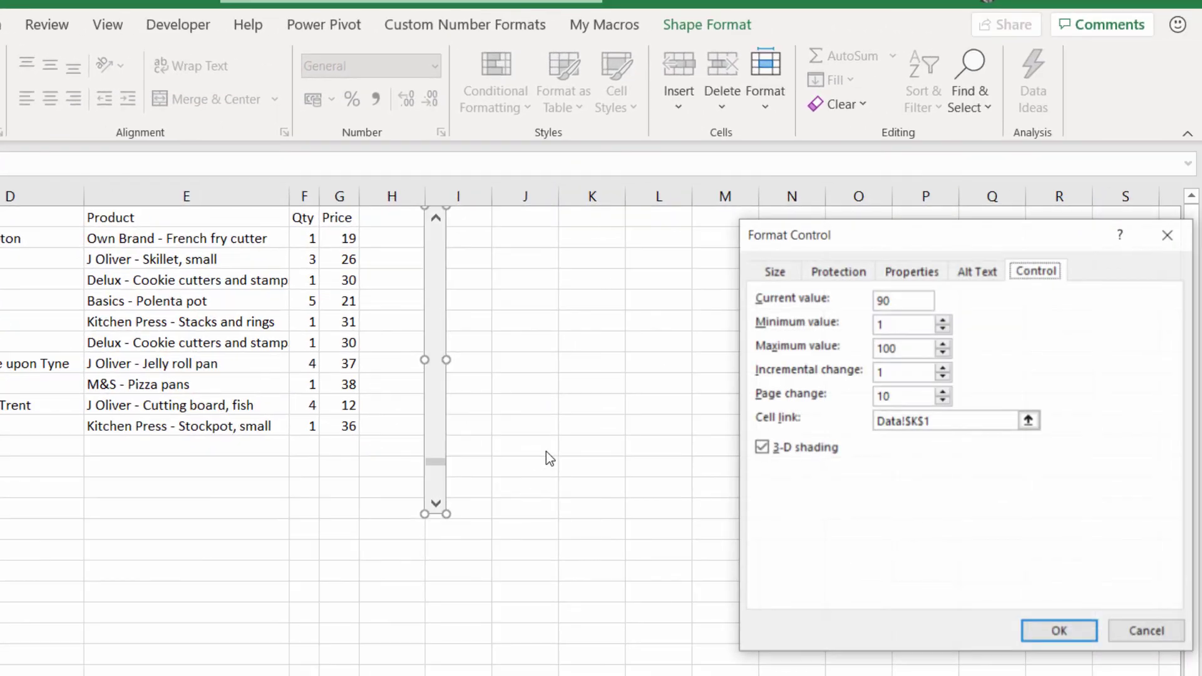
{"action": "left_click", "coordinate": [904, 351]}
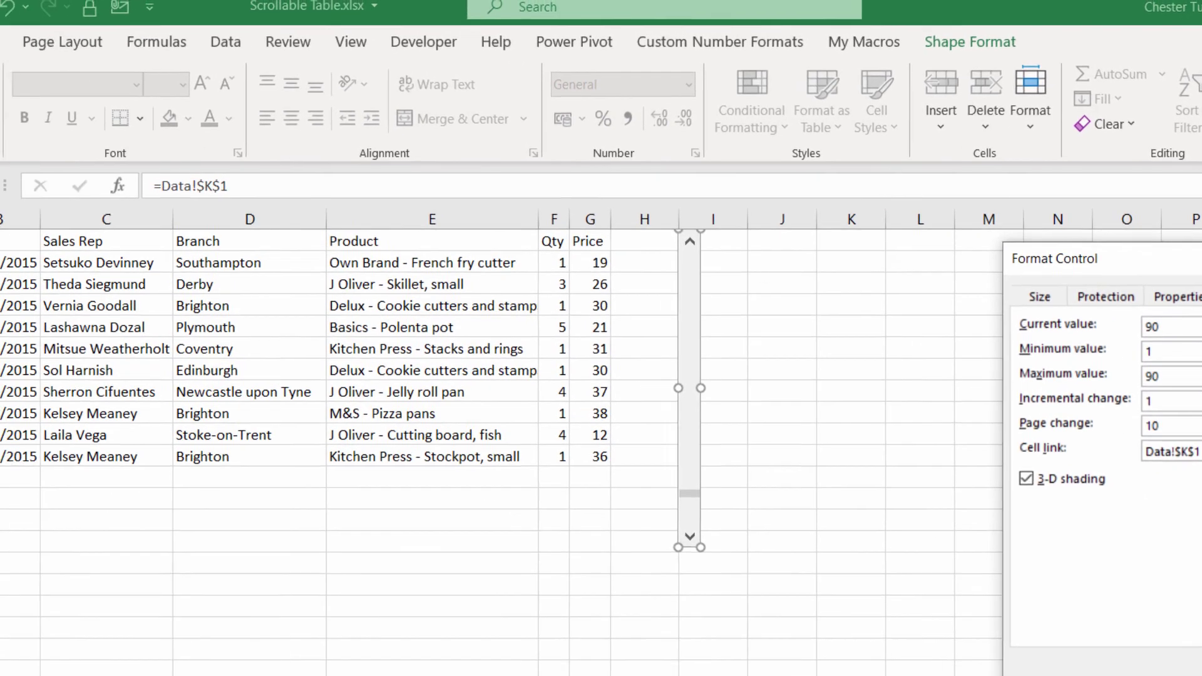
{"action": "left_click", "coordinate": [1061, 632]}
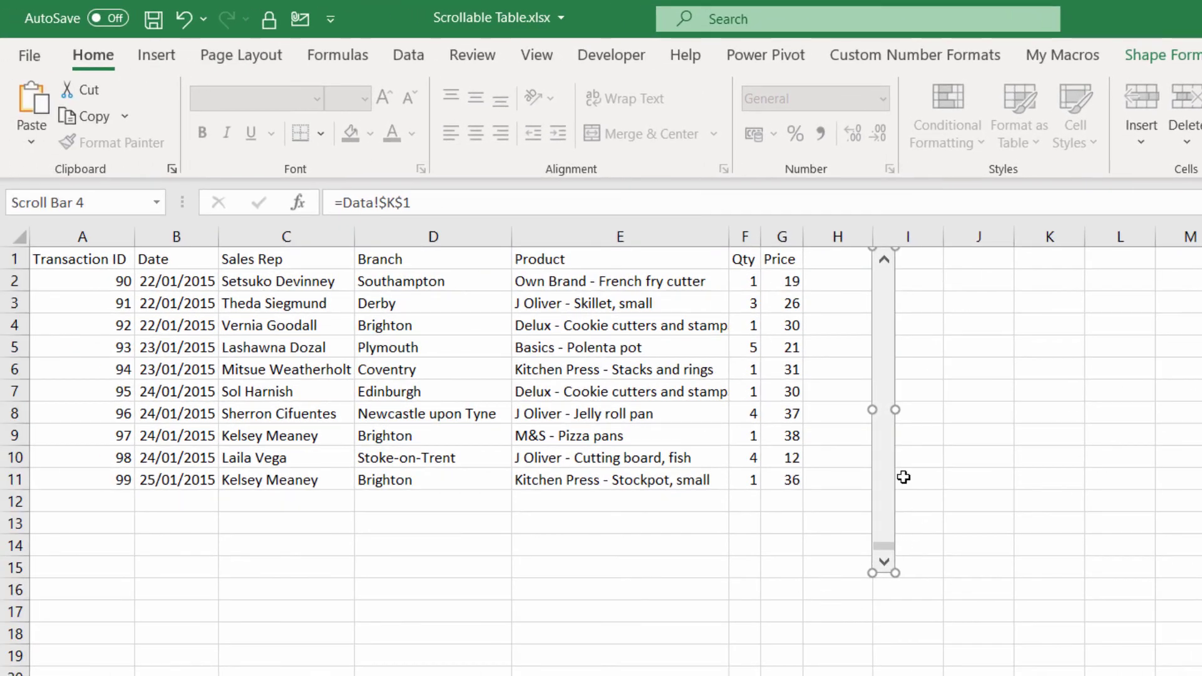
{"action": "left_click", "coordinate": [933, 434]}
{"action": "left_click_drag", "start_coordinate": [885, 551], "coordinate": [883, 646]}
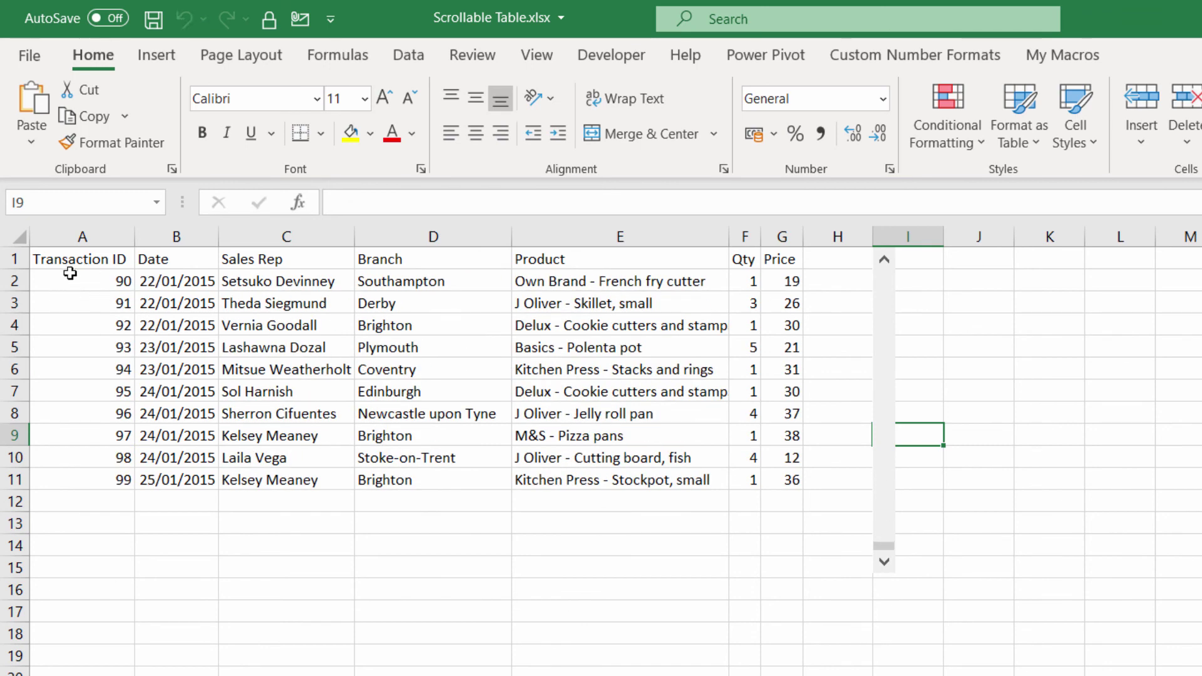
Drag the scroll bar's bottom edge up to row 11 so it spans only the table.
{"action": "left_click", "coordinate": [1001, 520]}
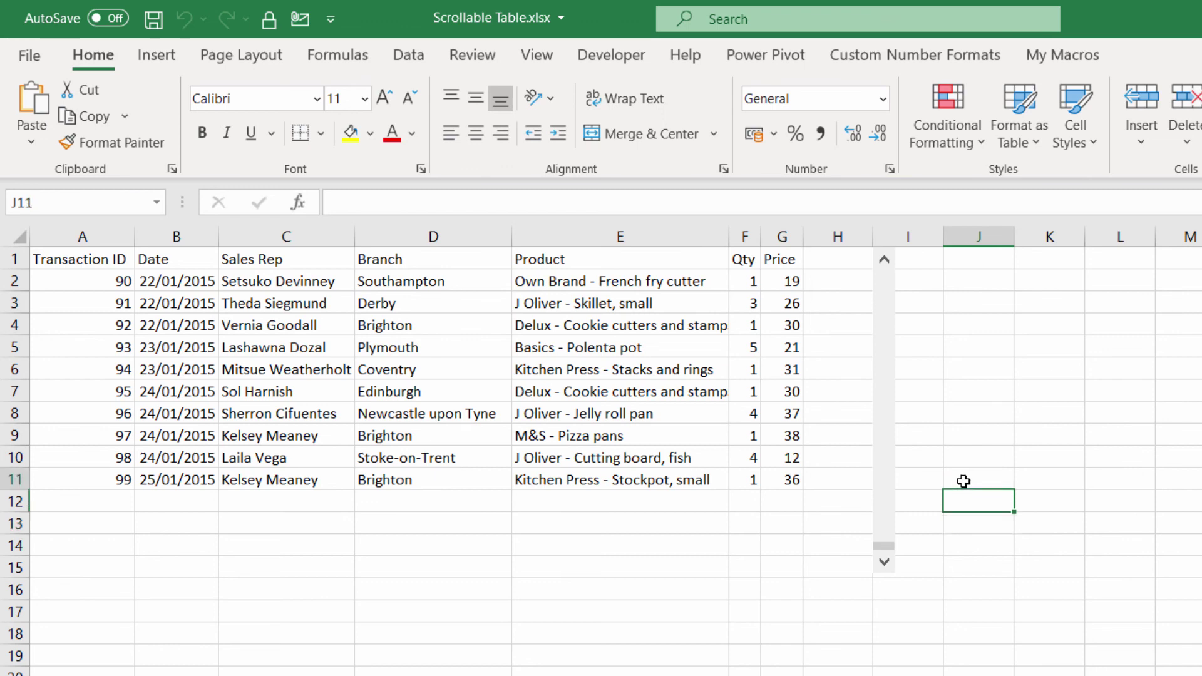
{"action": "right_click", "coordinate": [885, 522]}
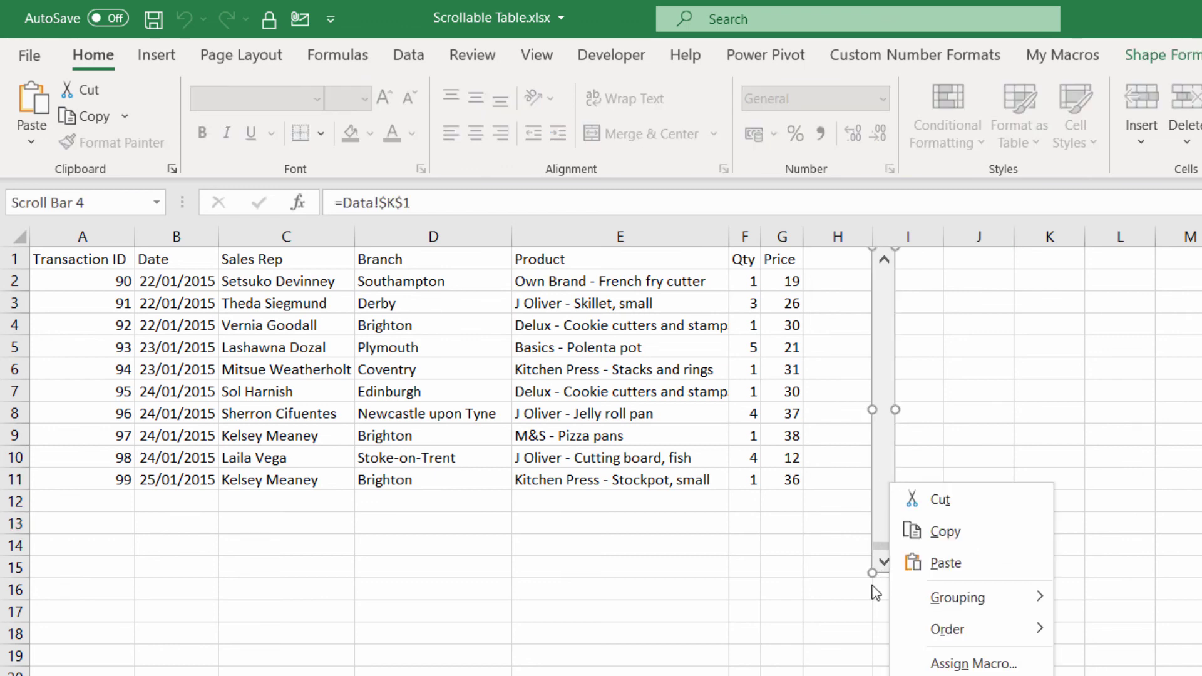
{"action": "key", "text": "Escape"}
{"action": "right_click", "coordinate": [876, 435]}
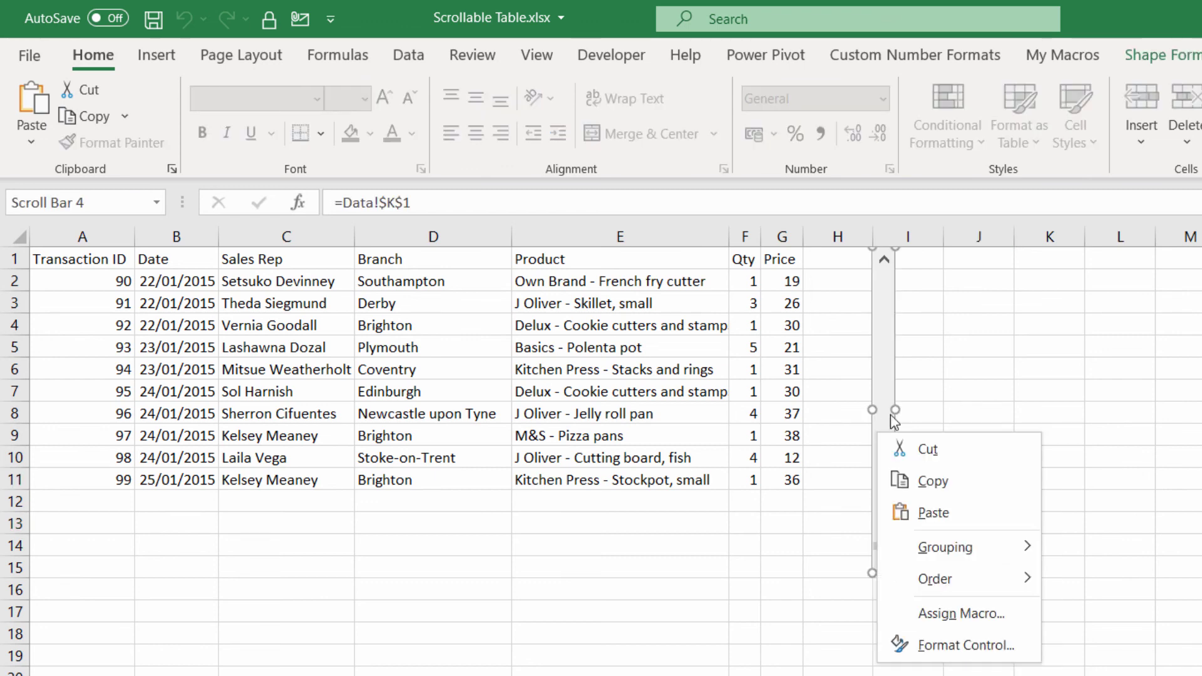
{"action": "key", "text": "Escape"}
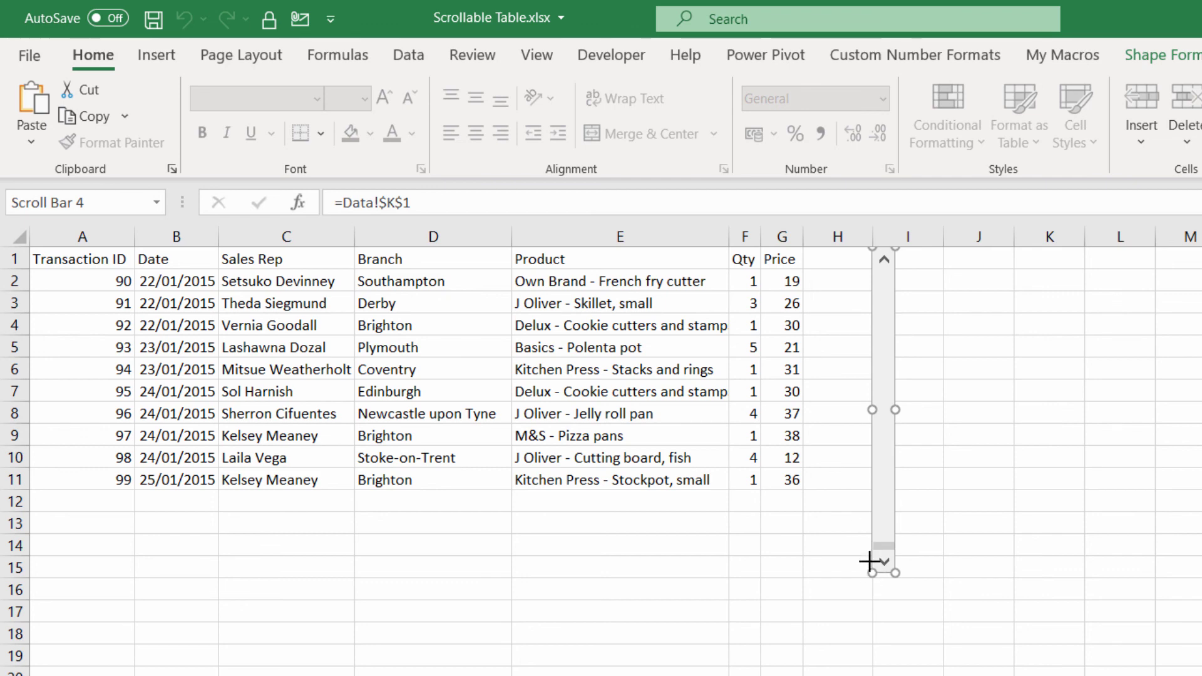
{"action": "left_click_drag", "start_coordinate": [870, 562], "coordinate": [893, 272]}
{"action": "left_click", "coordinate": [1010, 474]}
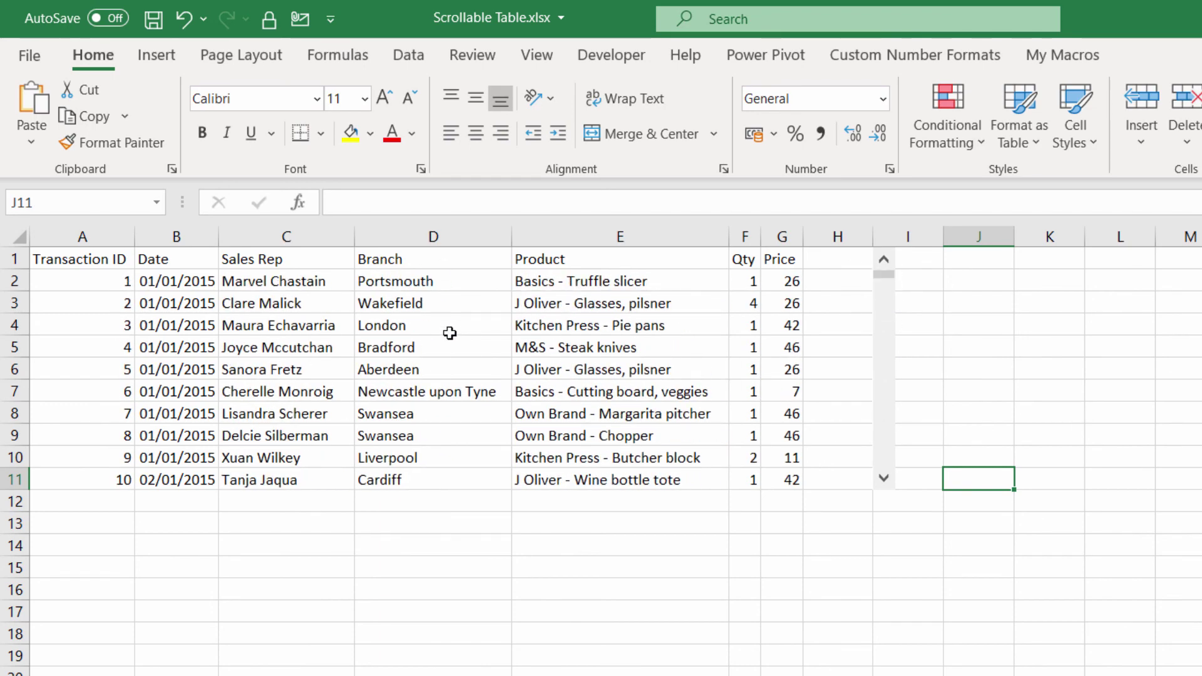